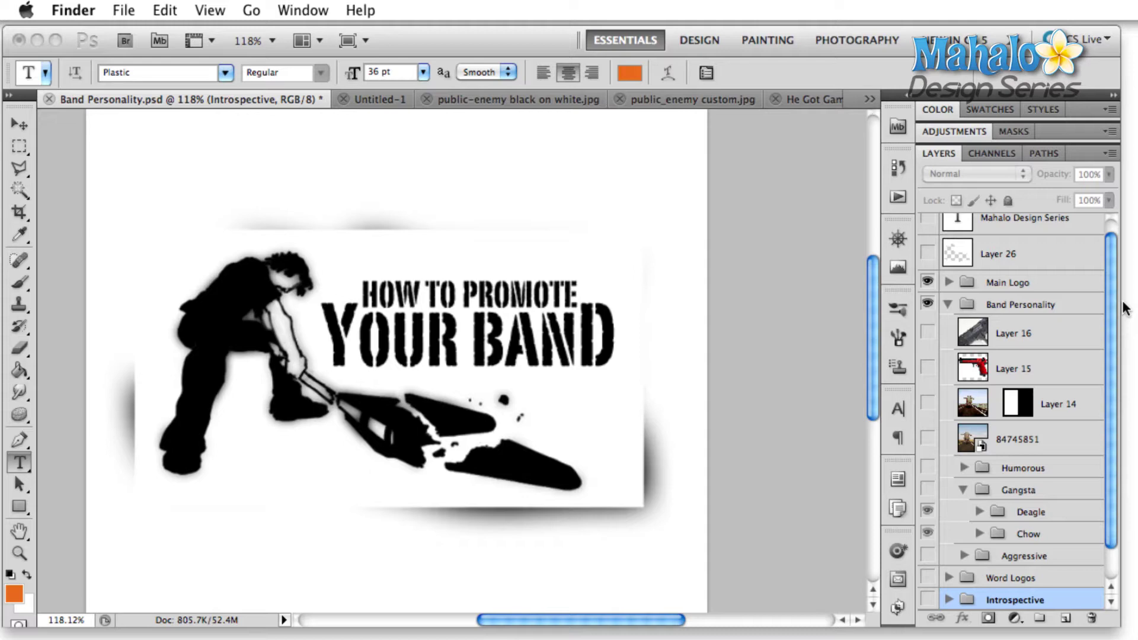
# Quick Look the aerosmith-logo image file over the Band Personality document
pyautogui.press('space')
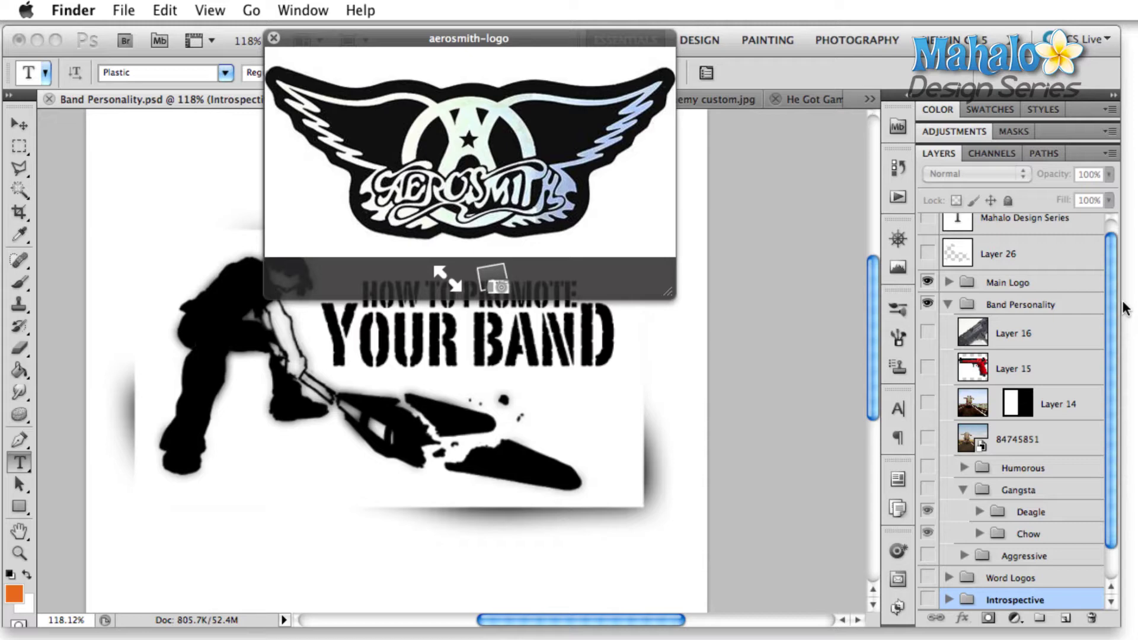
# Page through the badreligion-logo and blackflag-logo previews, then return to the Photoshop window
pyautogui.press('Down')
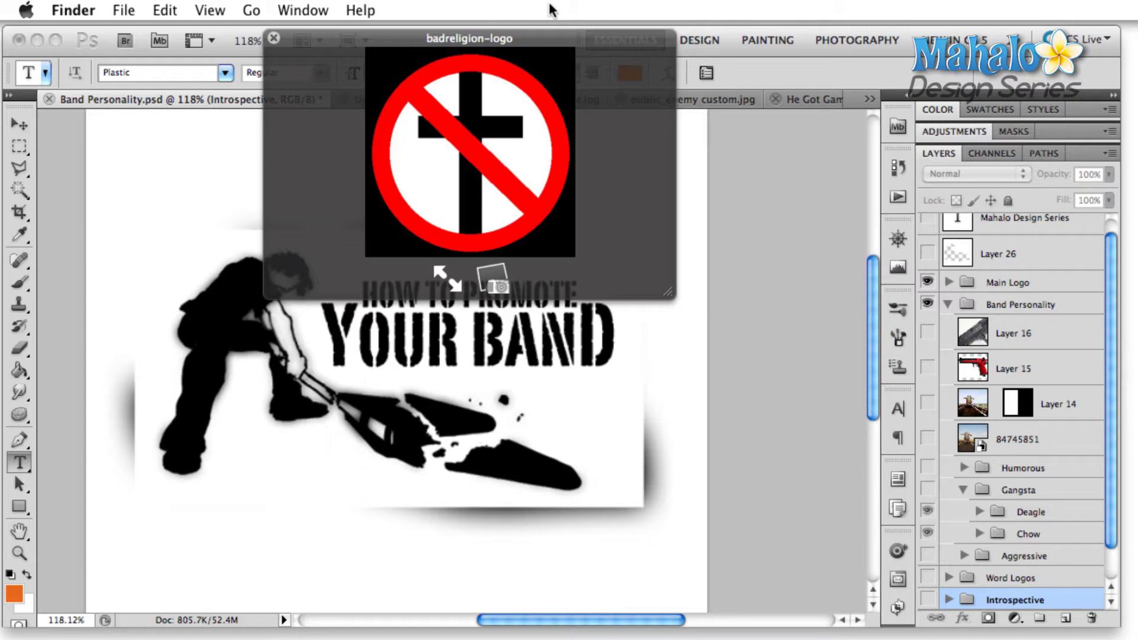
pyautogui.press('Down')
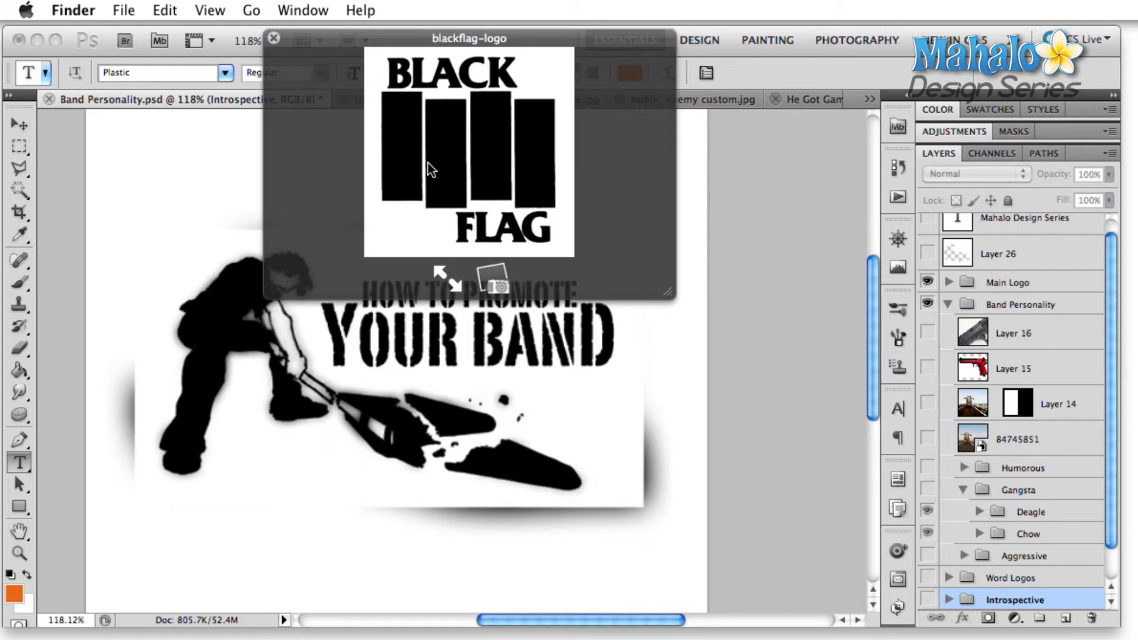
pyautogui.click(873, 138)
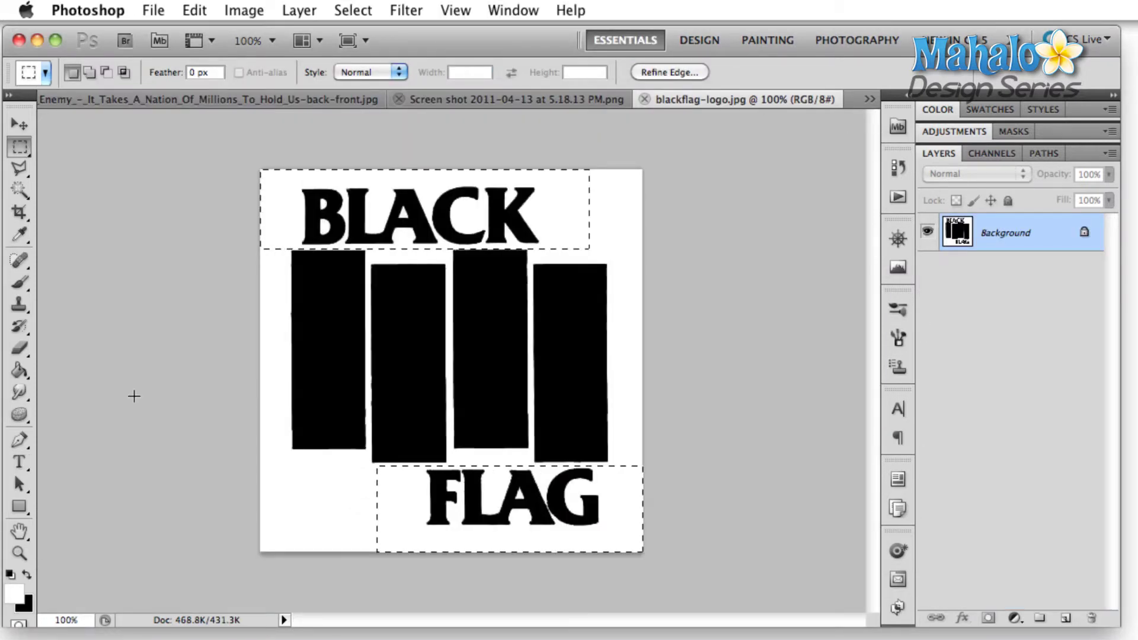
# Fill the BLACK and FLAG lettering with white so only the four bars remain
pyautogui.press('shift')
pyautogui.rightClick(517, 207)
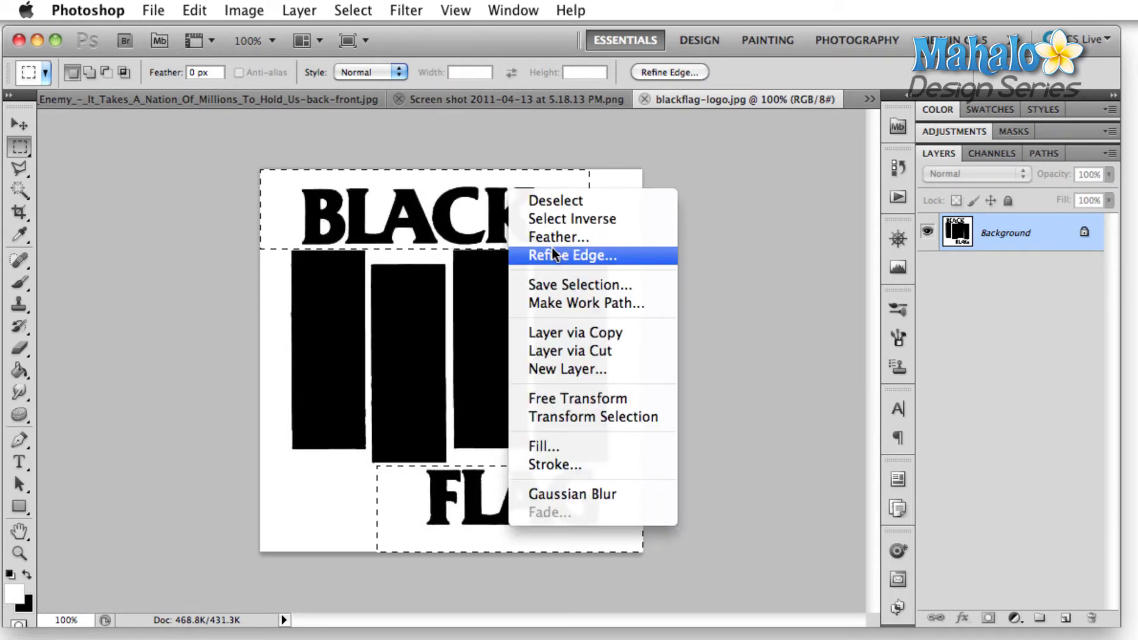
pyautogui.click(578, 446)
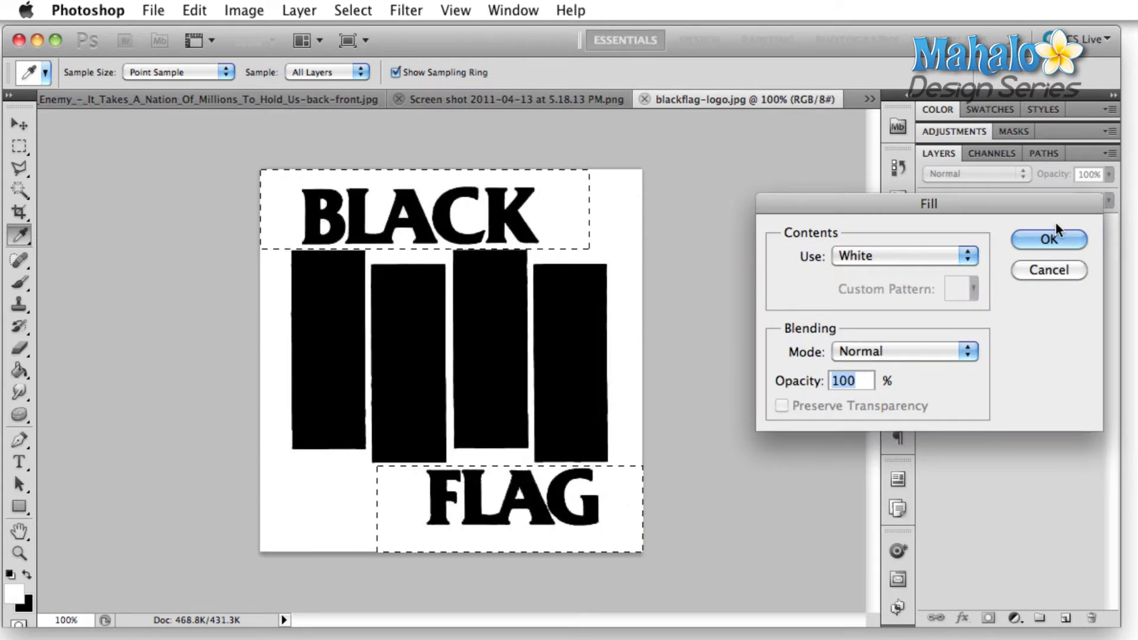
pyautogui.click(1049, 238)
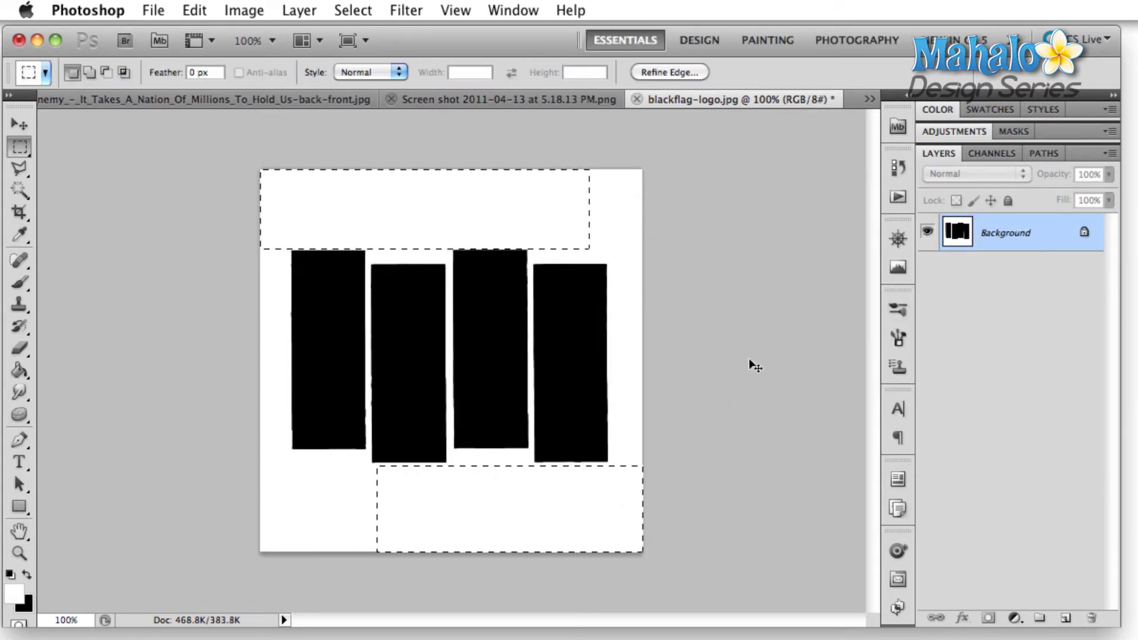
pyautogui.click(707, 414)
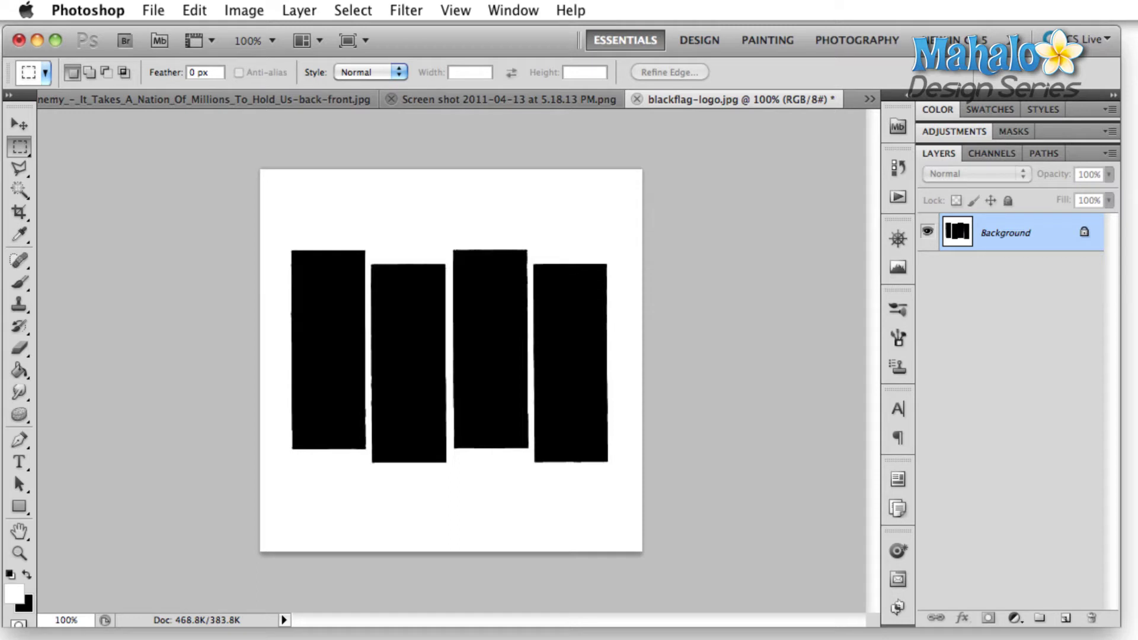
pyautogui.press('space')
# Preview deadkennedys-logo and ELP-logo, then drag ELP-logo into Photoshop to open it
pyautogui.press('Down')
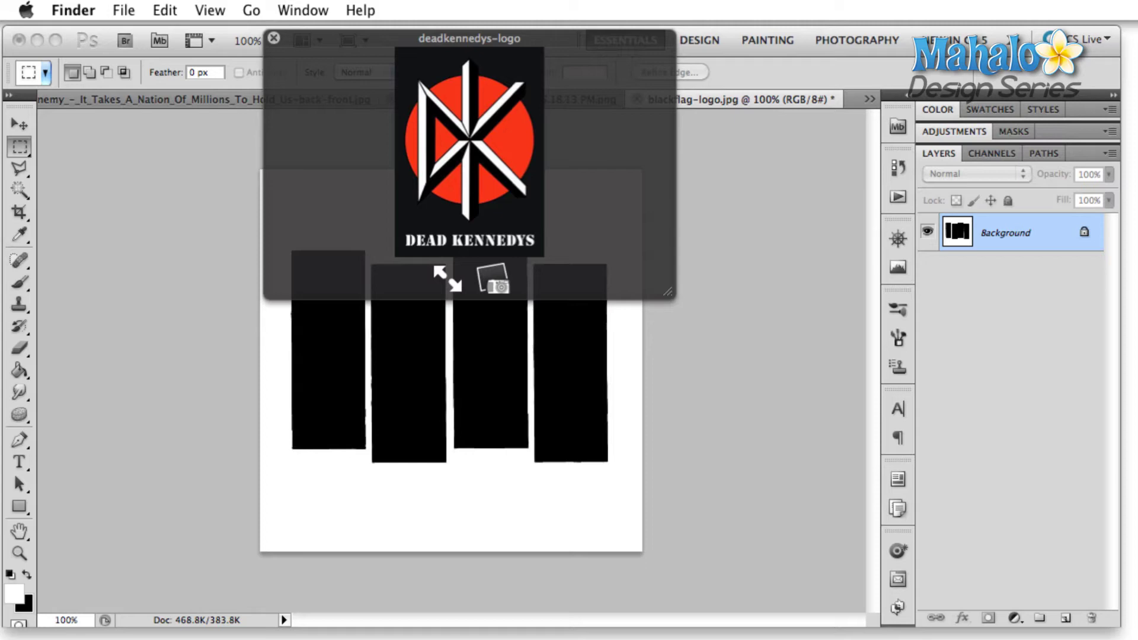
pyautogui.press('Down')
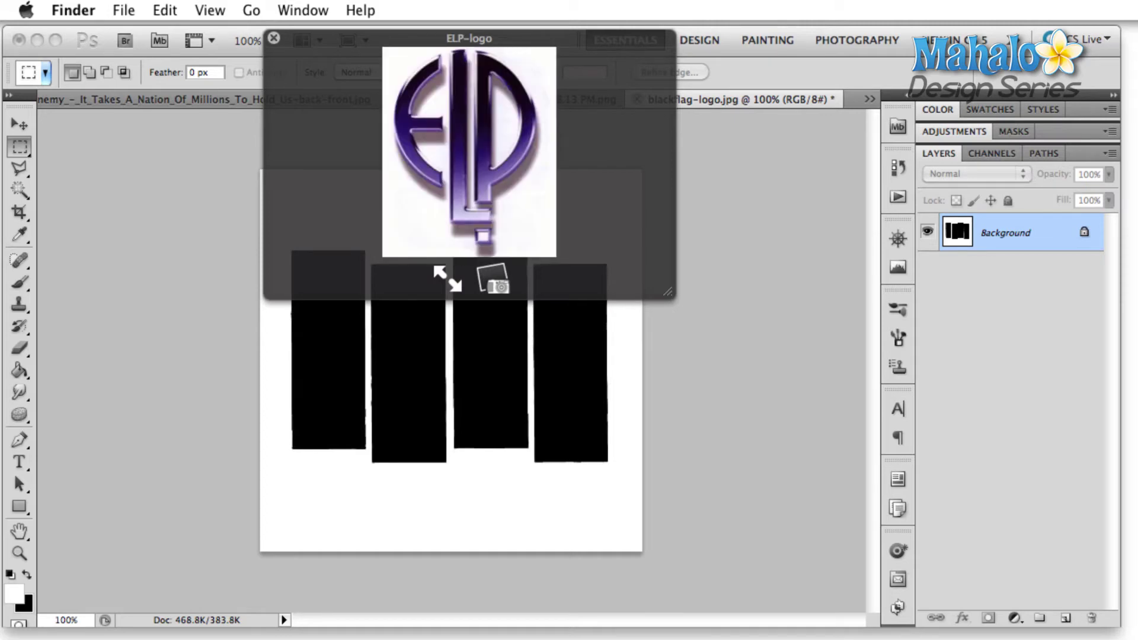
pyautogui.moveTo(468, 148); pyautogui.dragTo(863, 101)
pyautogui.moveTo(869, 99); pyautogui.dragTo(877, 126)
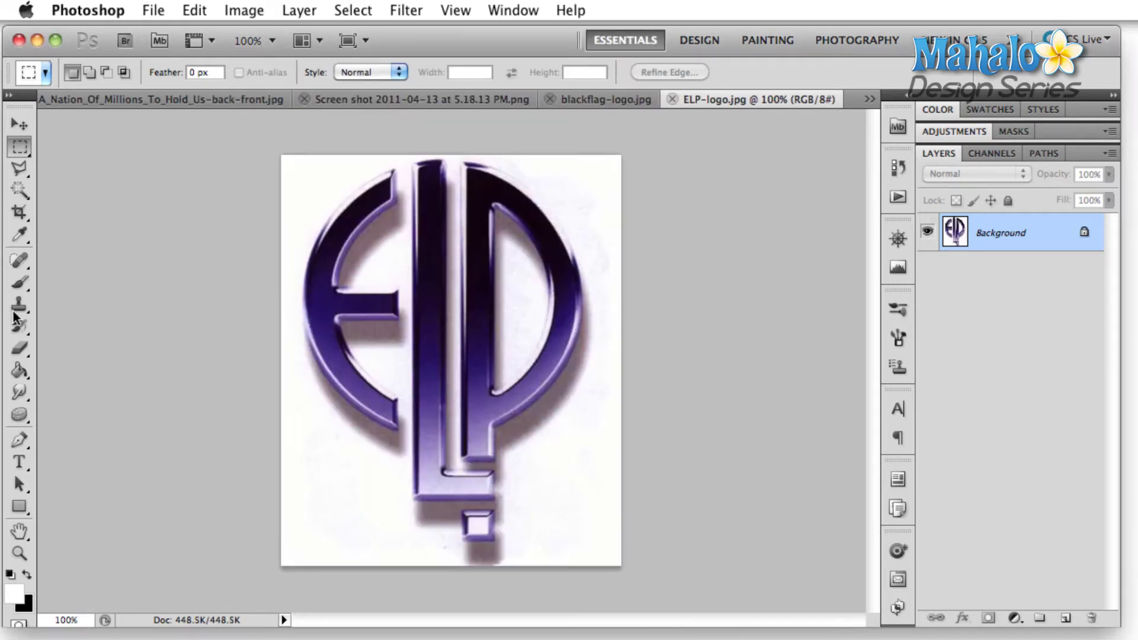
# Draw a white ellipse (Shape 1) onto the ELP logo's ring, then hide that layer
pyautogui.moveTo(15, 511); pyautogui.dragTo(89, 539)
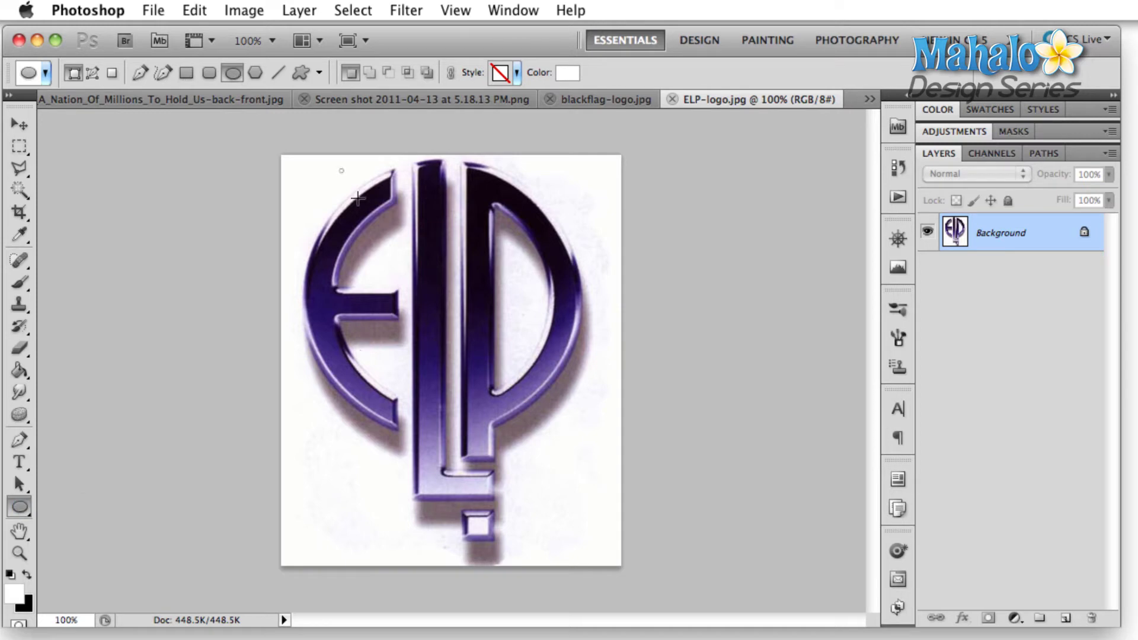
pyautogui.moveTo(342, 171); pyautogui.dragTo(614, 440)
pyautogui.press('v')
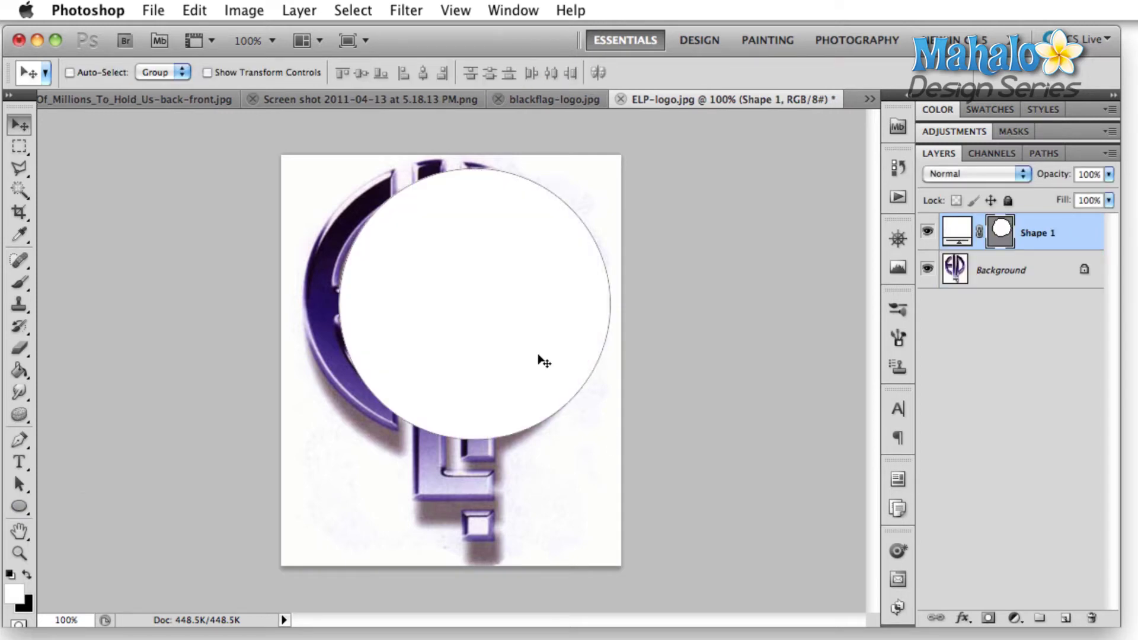
pyautogui.moveTo(544, 361); pyautogui.dragTo(505, 362)
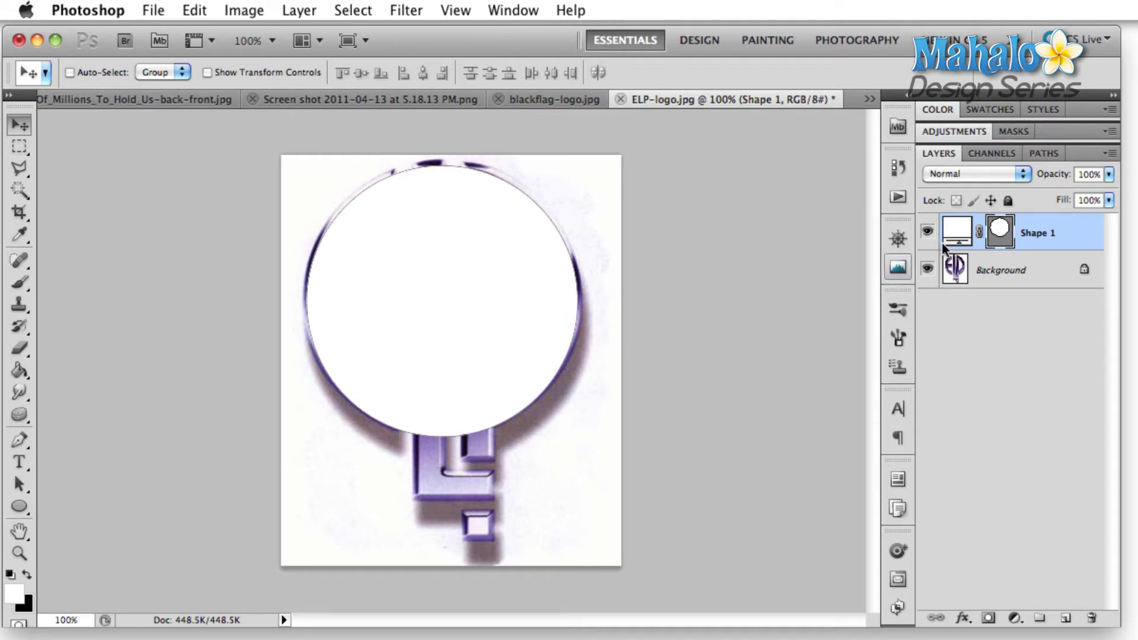
pyautogui.click(928, 269)
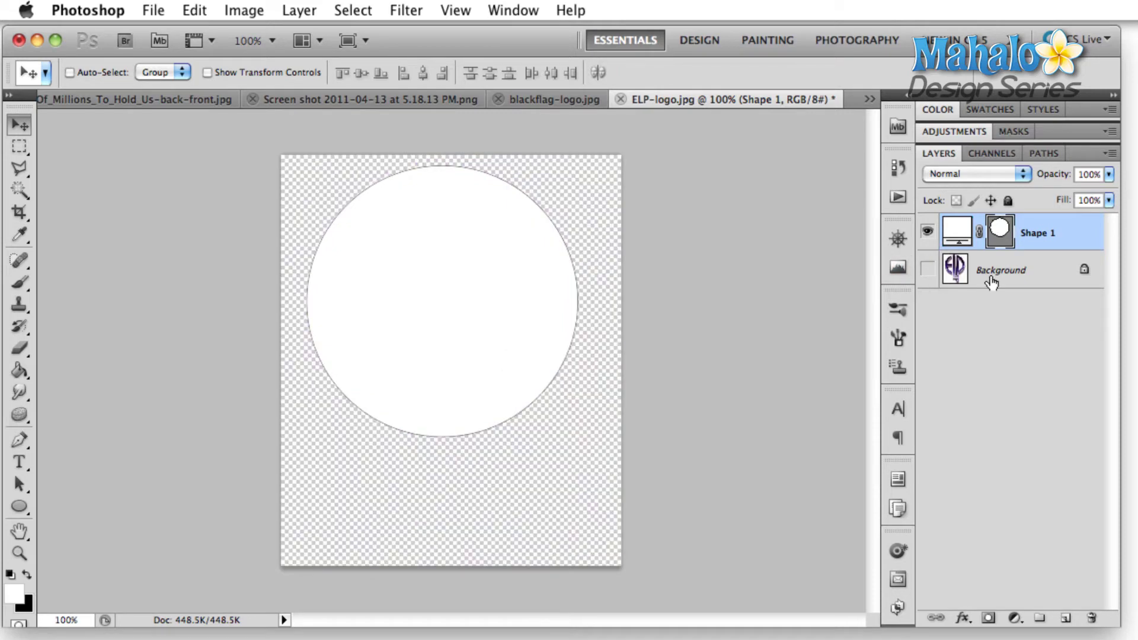
pyautogui.click(928, 269)
pyautogui.click(928, 233)
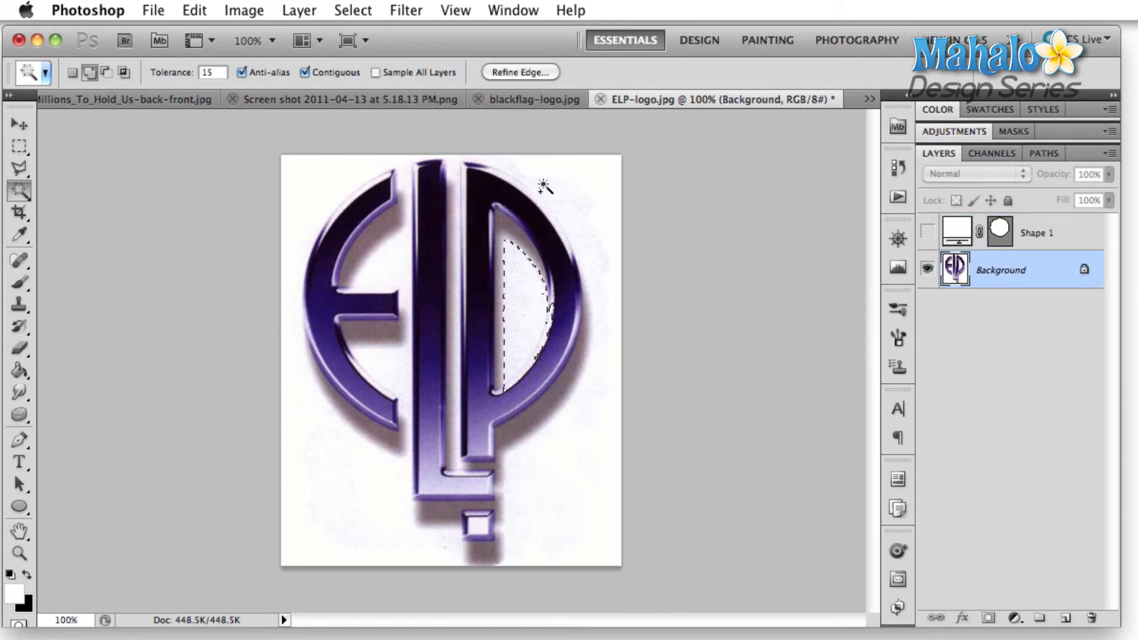
# Select the white background and the E's shading with the Magic Wand, using tolerance 35
pyautogui.click(542, 185)
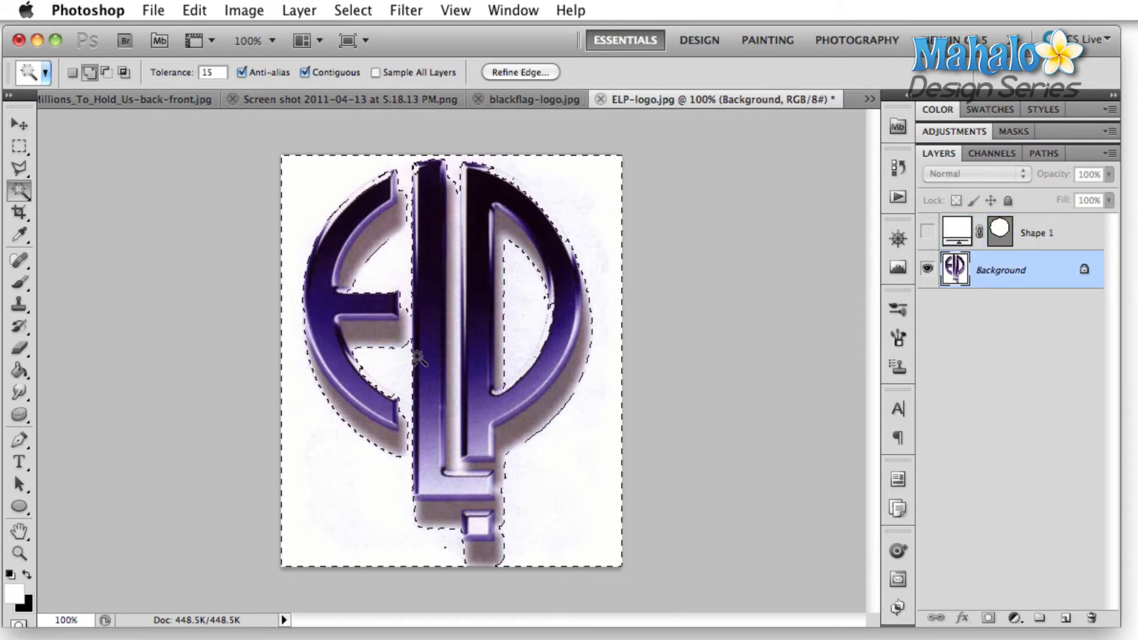
pyautogui.click(372, 237)
pyautogui.click(370, 334)
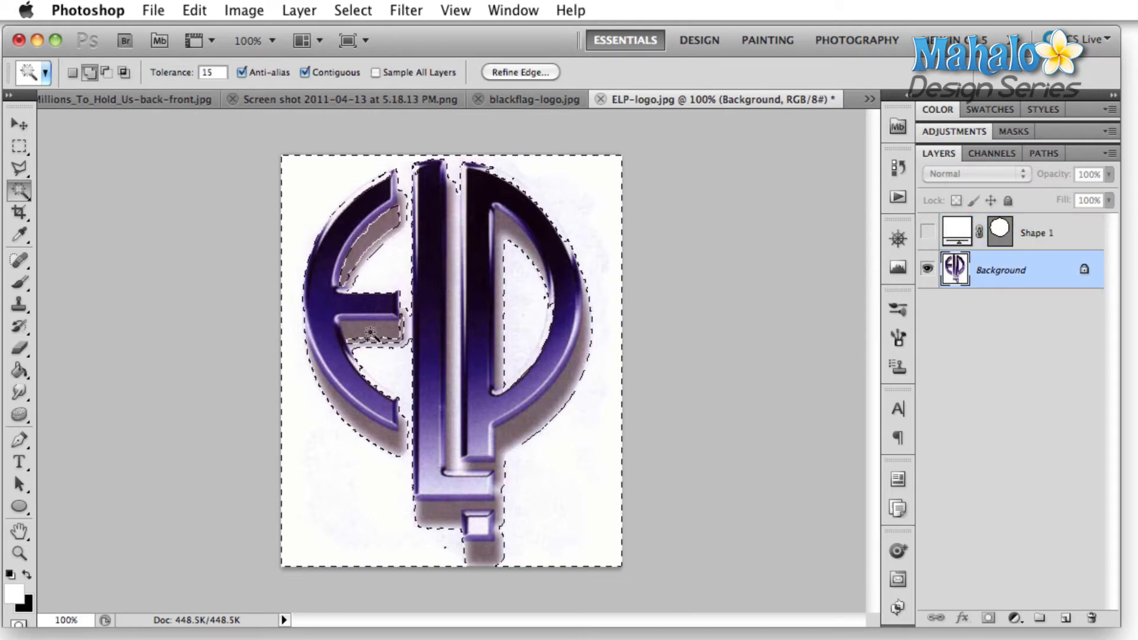
pyautogui.click(386, 238)
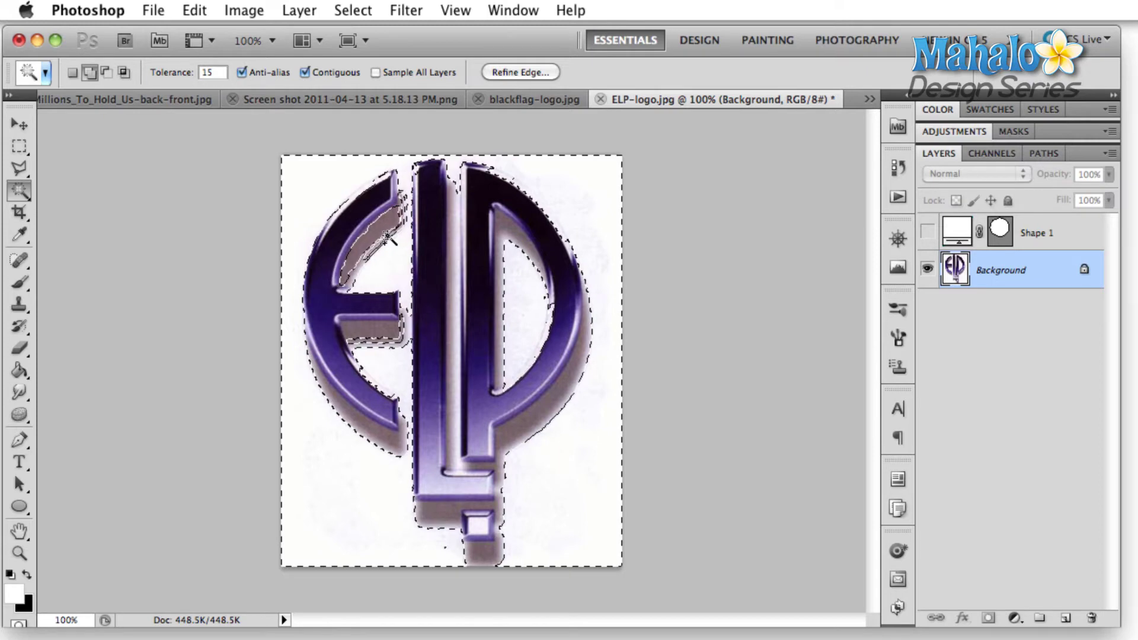
pyautogui.click(366, 256)
pyautogui.click(366, 256)
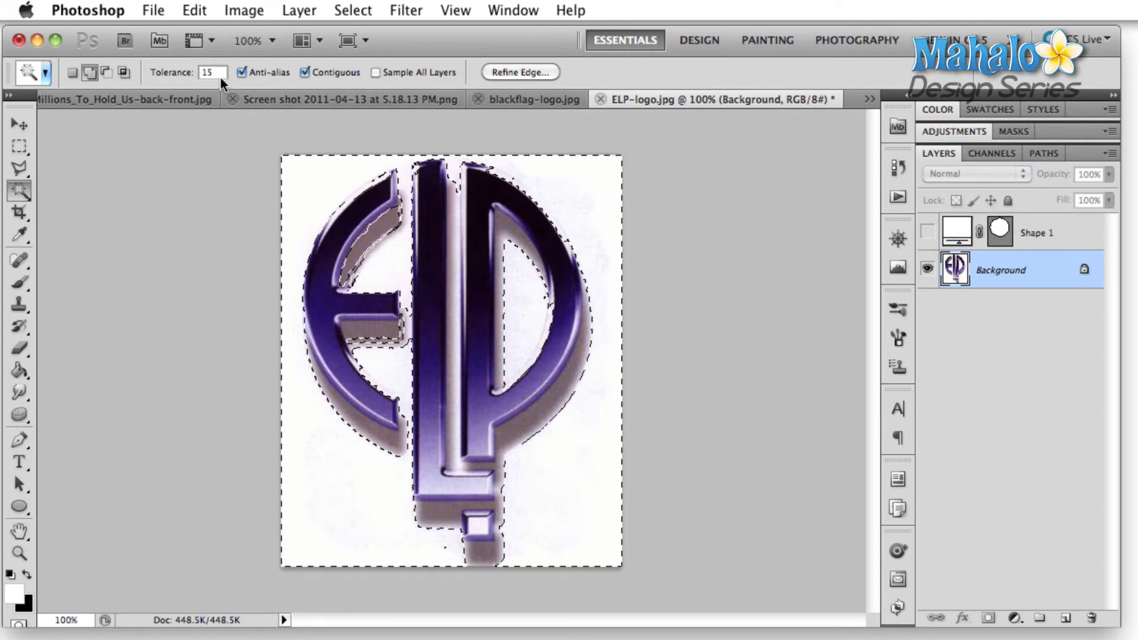
pyautogui.click(212, 72)
pyautogui.write('35')
# Invert the selection onto the ELP lettering, fill it with black, and deselect
pyautogui.press('super+shift+i')
pyautogui.press('m')
pyautogui.rightClick(572, 301)
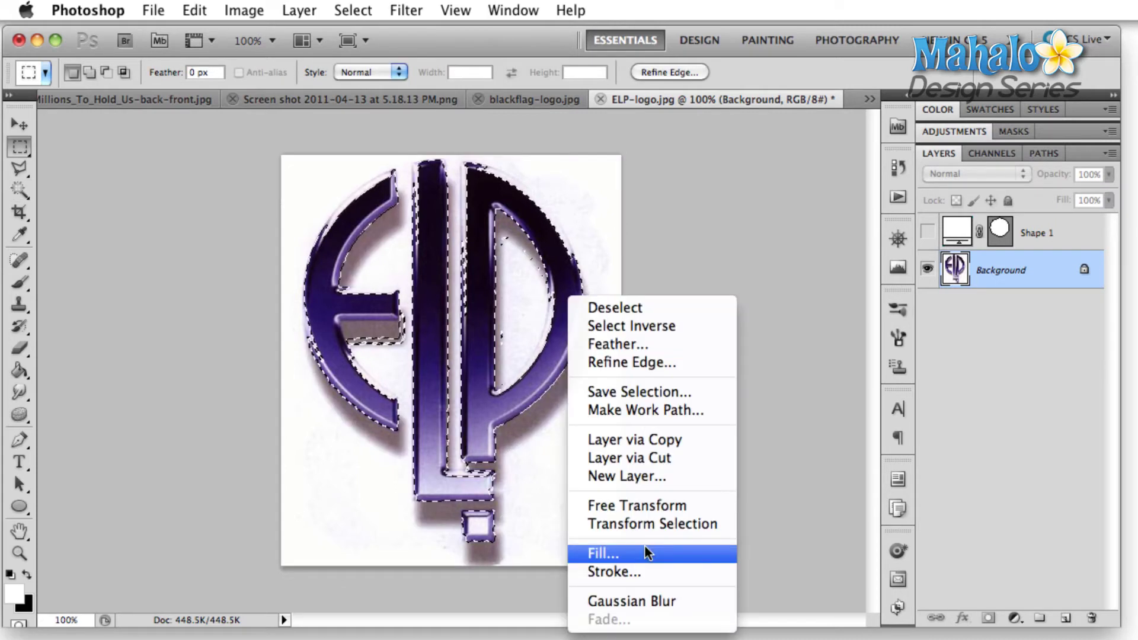
pyautogui.click(645, 545)
pyautogui.click(898, 256)
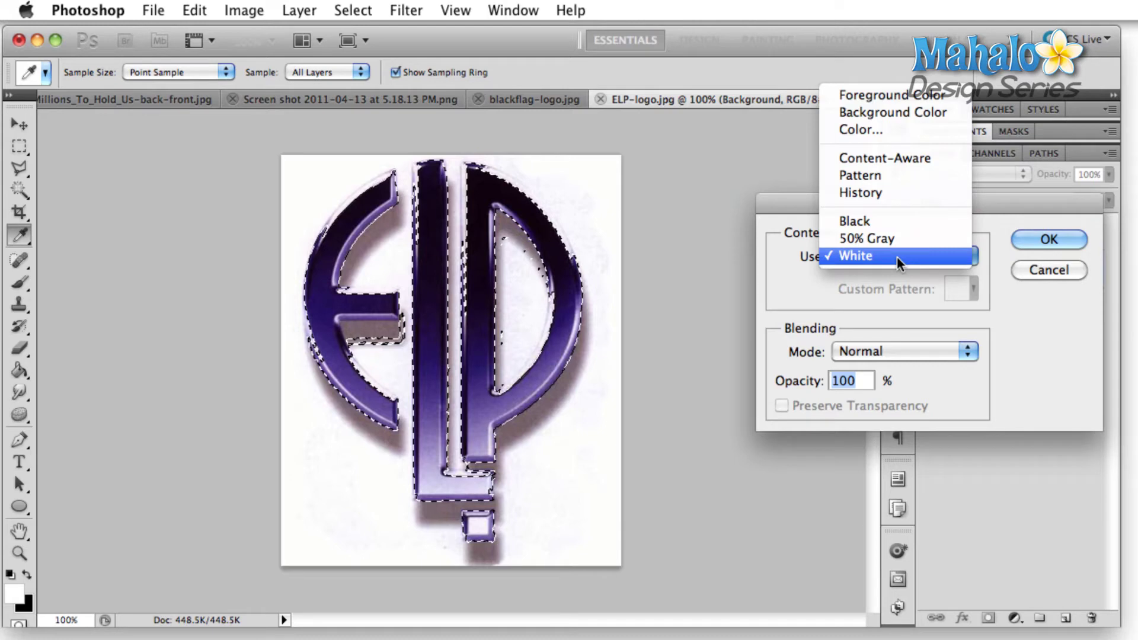
pyautogui.press('Escape')
pyautogui.press('Escape')
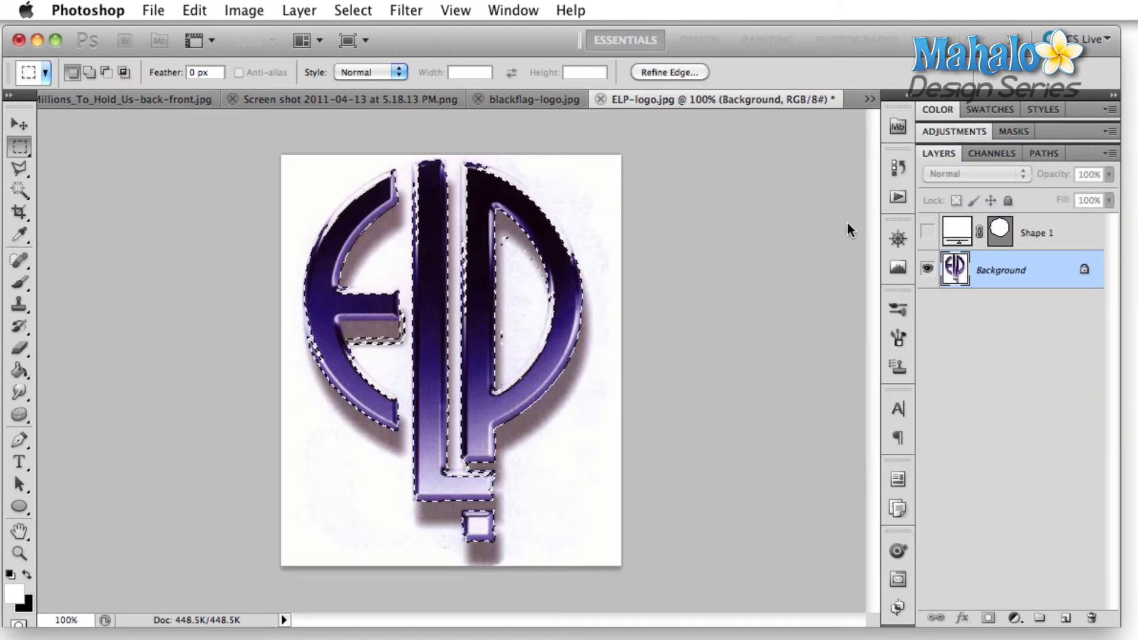
pyautogui.press('super+d')
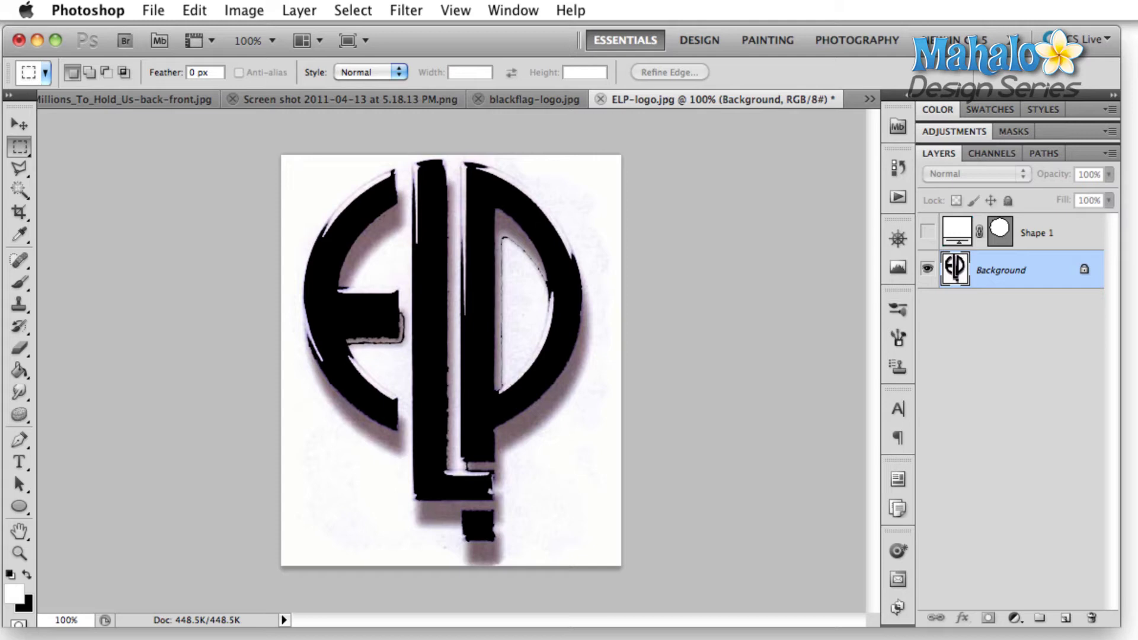
pyautogui.press('space')
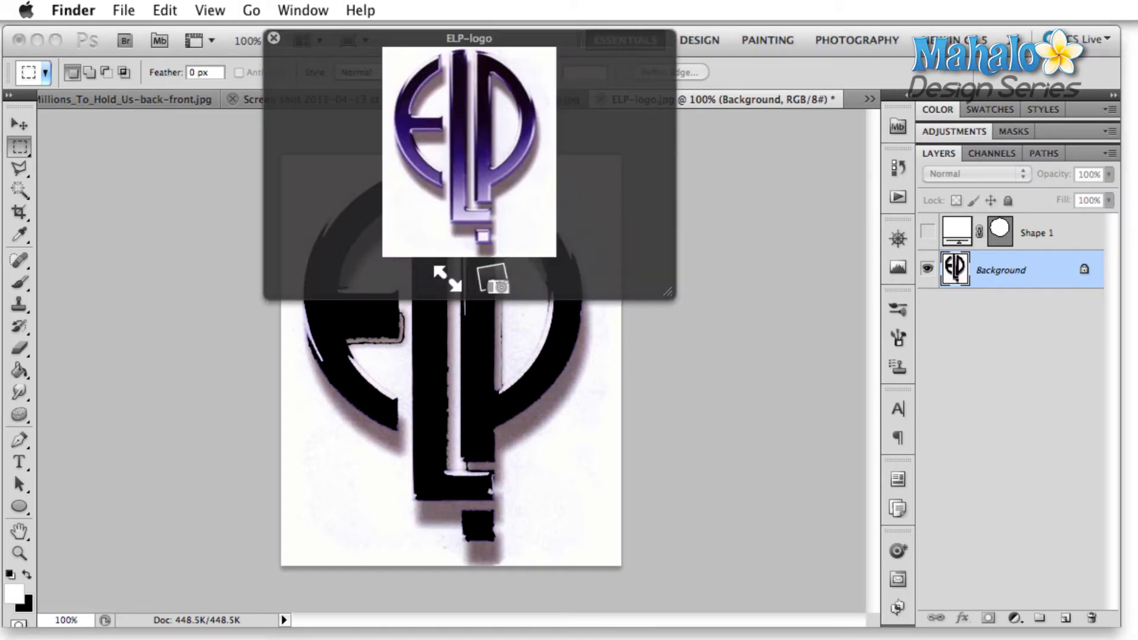
# Enlarge the Quick Look window and page from ELP-logo through grateful-logo and gunsnroses-logo to him-heartagram
pyautogui.moveTo(671, 296); pyautogui.dragTo(856, 516)
pyautogui.press('Down')
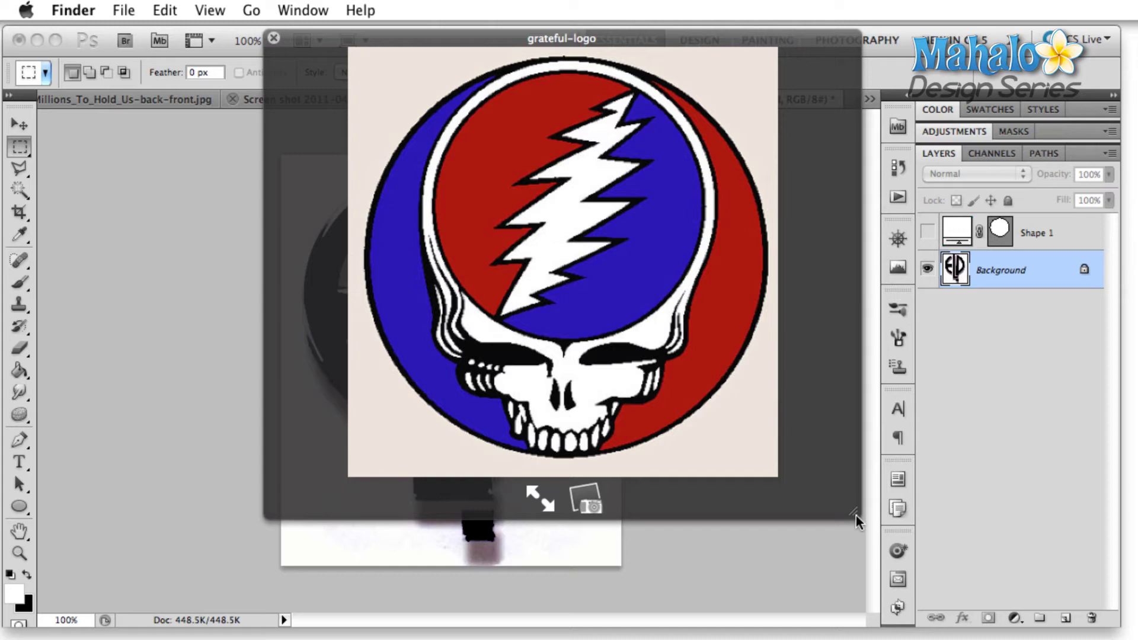
pyautogui.press('Right')
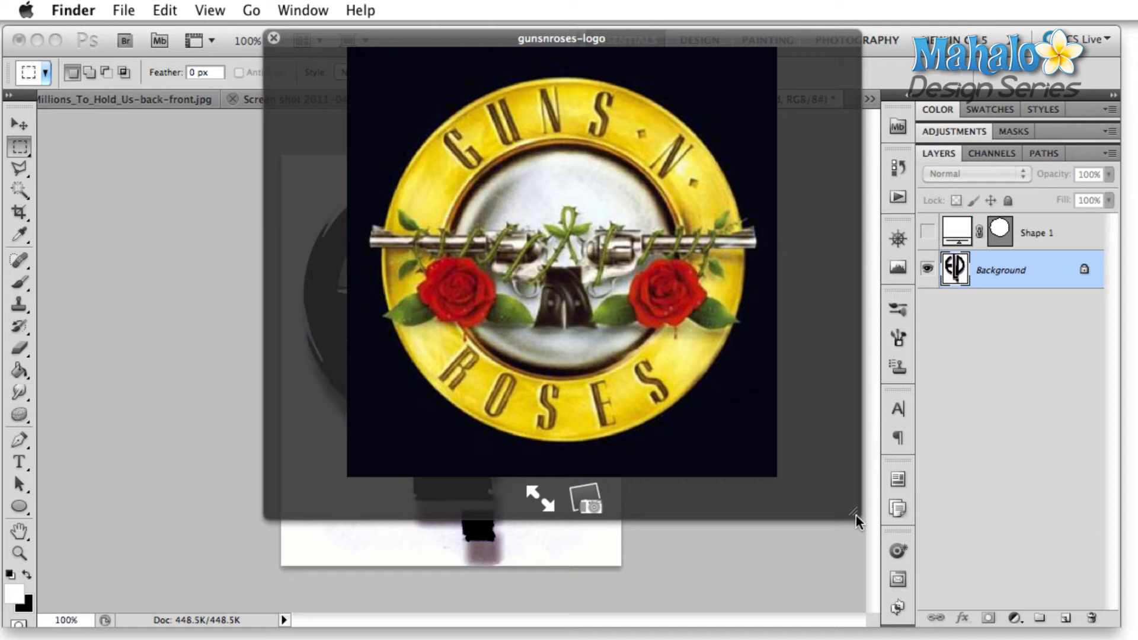
pyautogui.press('Down')
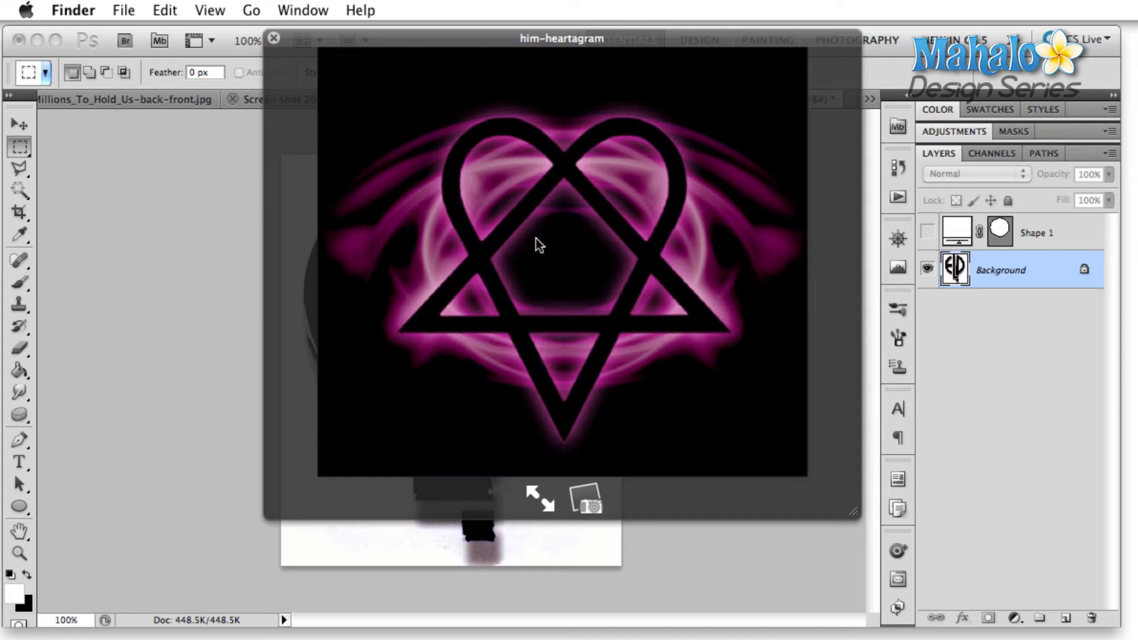
# Advance to the ironmaiden-logo and kiss-logo previews, resizing the Quick Look window as needed
pyautogui.press('Down')
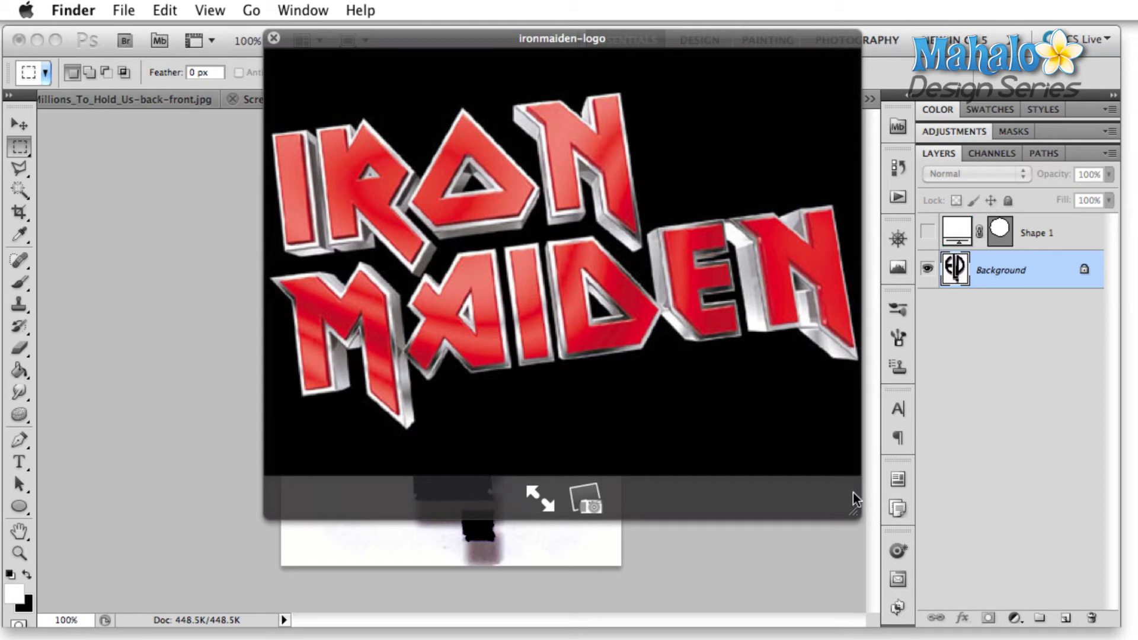
pyautogui.moveTo(855, 507); pyautogui.dragTo(501, 219)
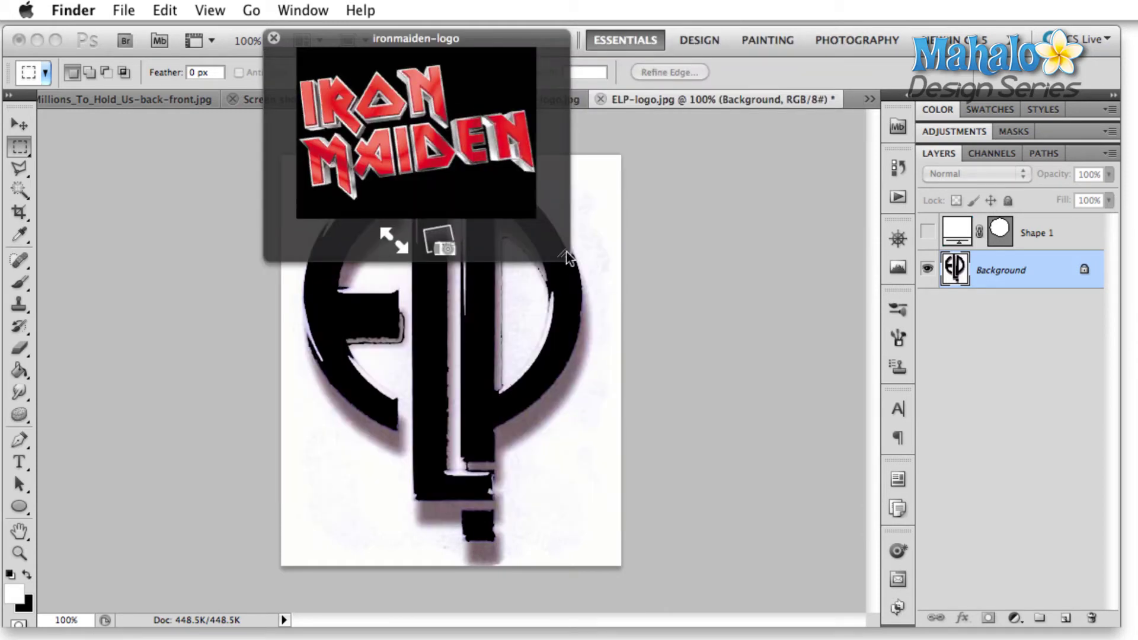
pyautogui.moveTo(567, 258); pyautogui.dragTo(830, 538)
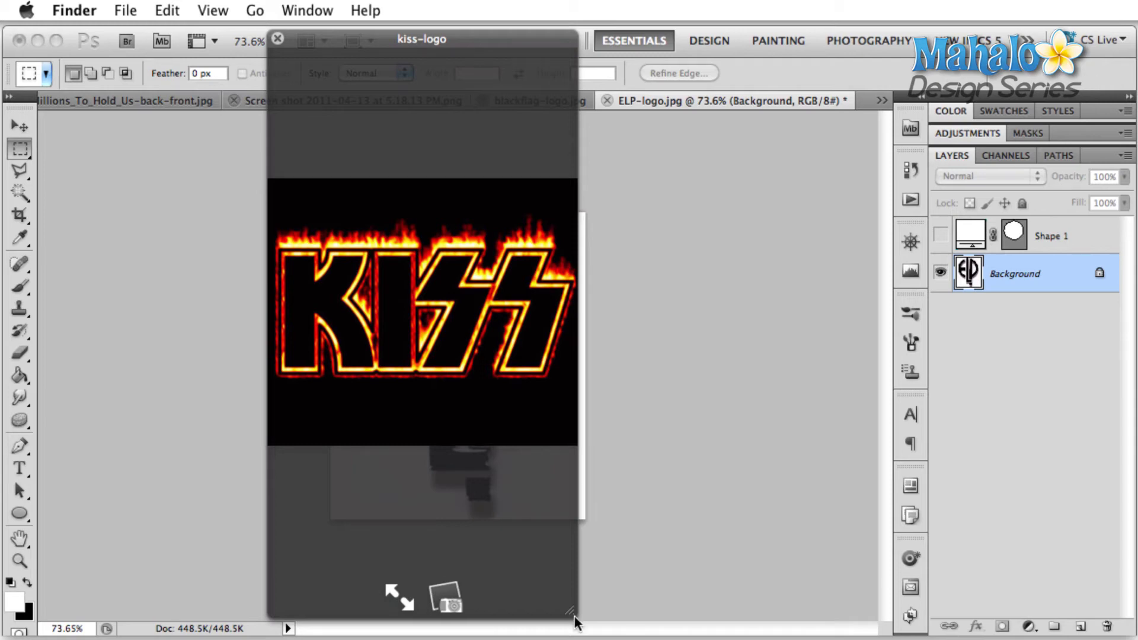
pyautogui.moveTo(572, 613); pyautogui.dragTo(821, 628)
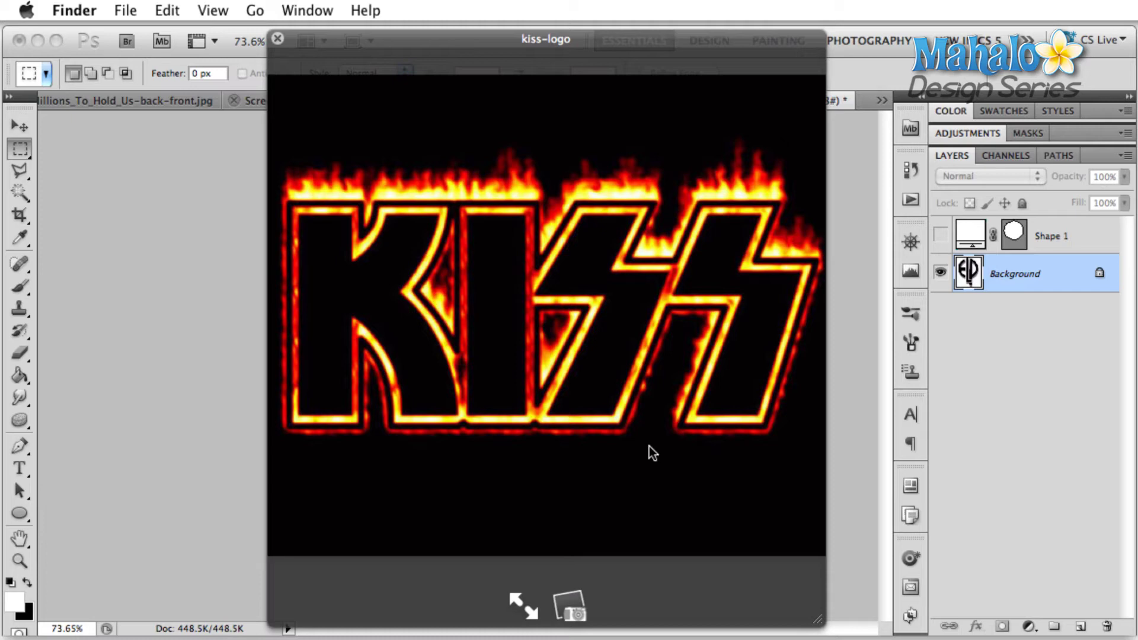
# Advance to the prince-lovesymbol and publicenemy-logo previews, repositioning and resizing the preview panel
pyautogui.press('Down')
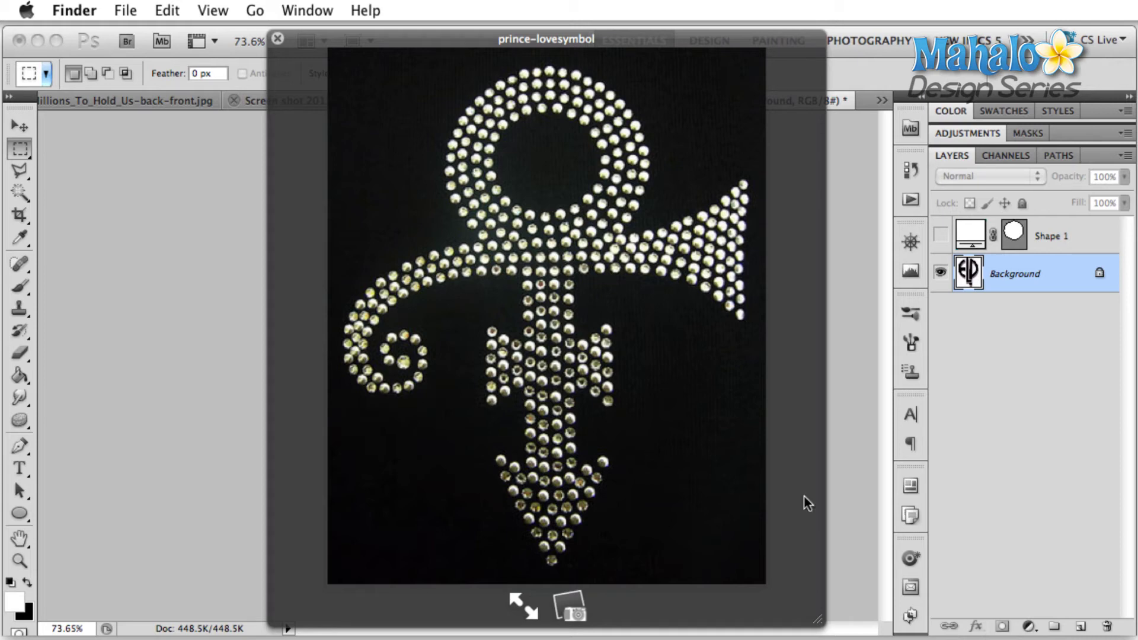
pyautogui.moveTo(824, 608); pyautogui.dragTo(554, 165)
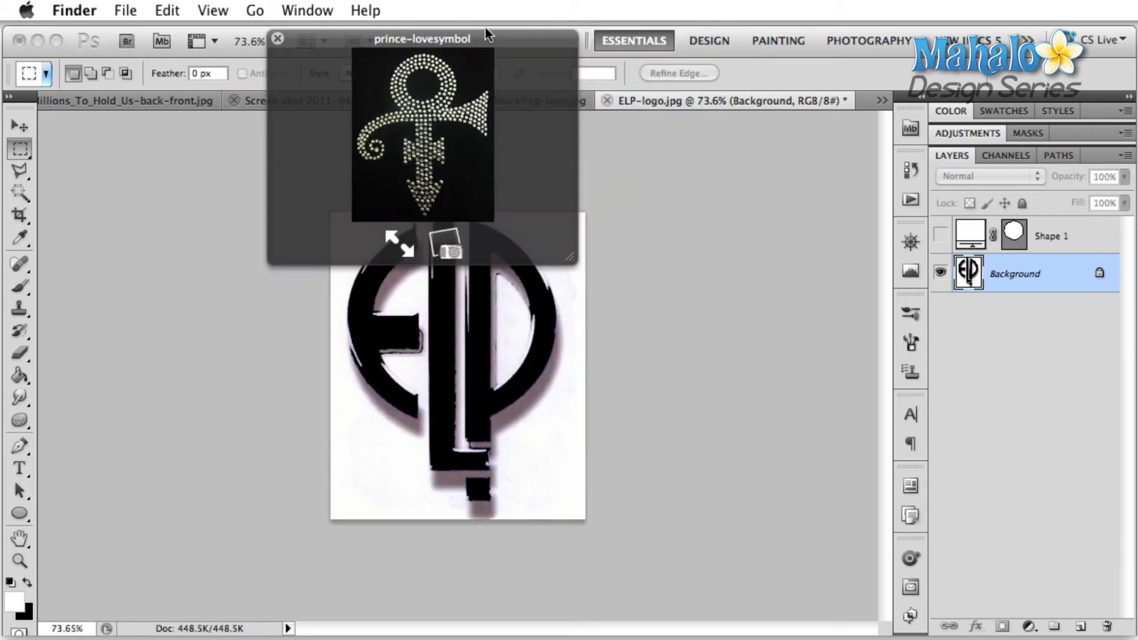
pyautogui.moveTo(485, 27); pyautogui.dragTo(651, 174)
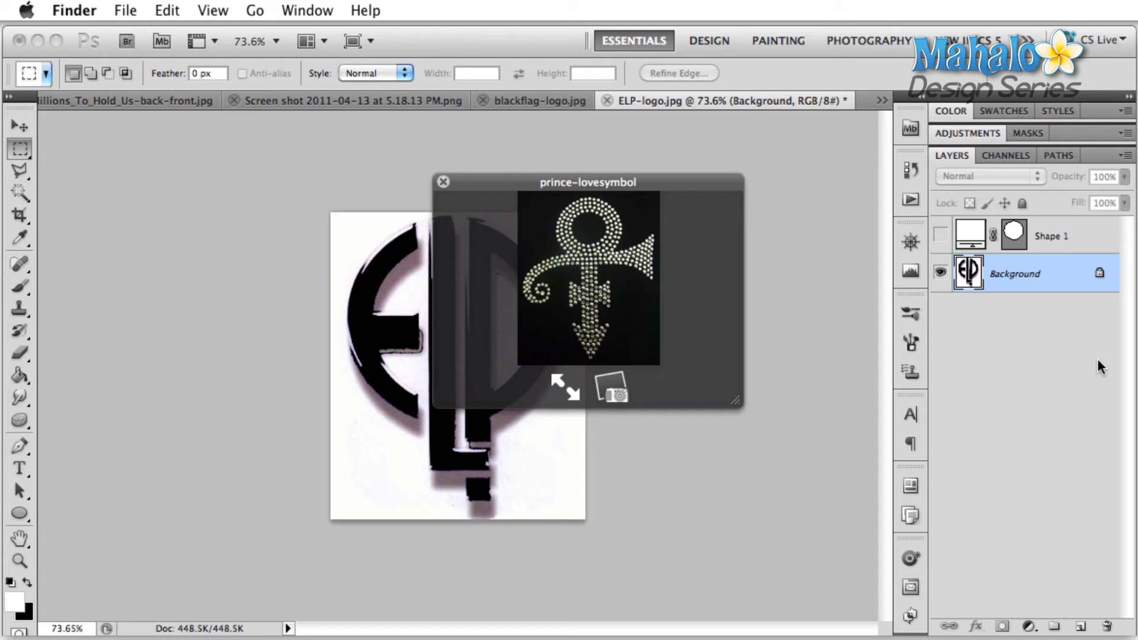
pyautogui.press('Down')
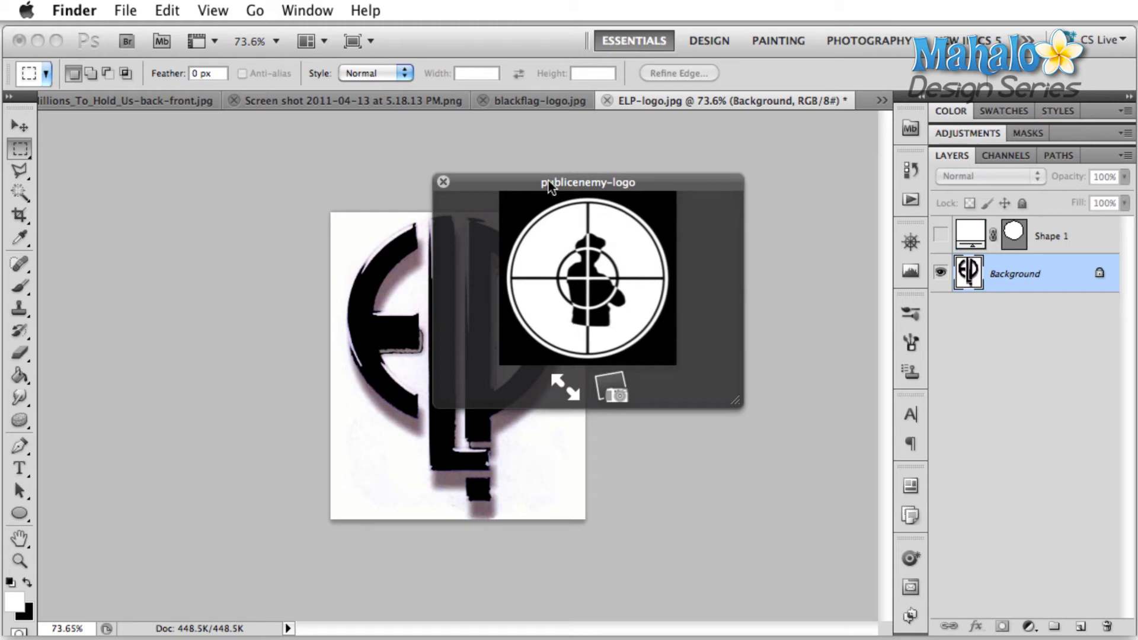
pyautogui.moveTo(550, 185); pyautogui.dragTo(448, 34)
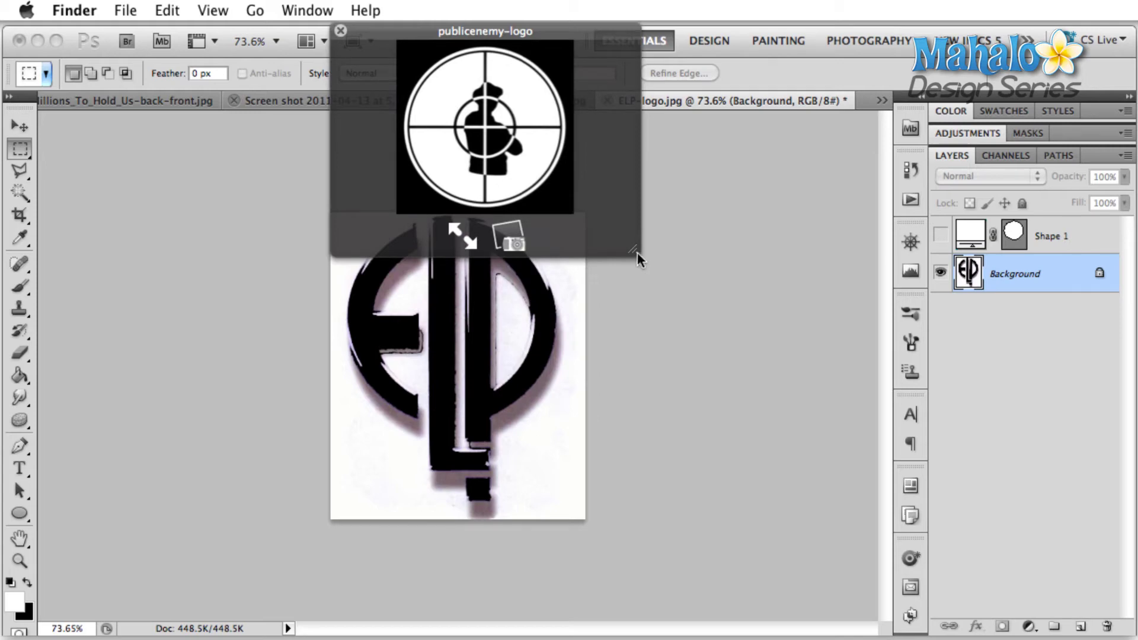
pyautogui.moveTo(638, 251); pyautogui.dragTo(843, 501)
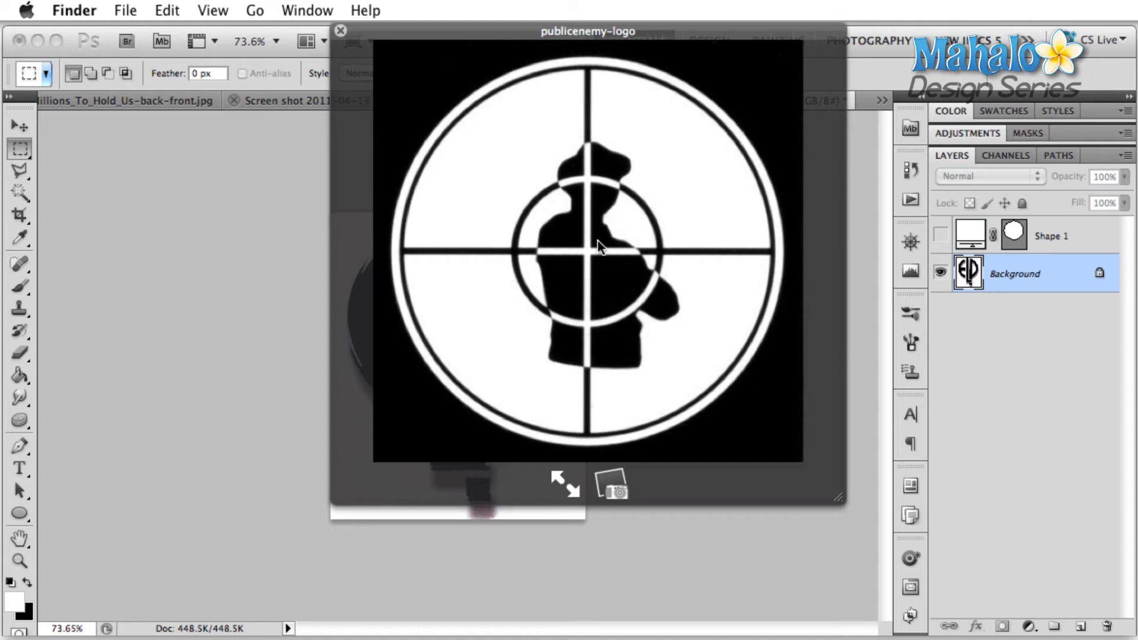
# Page on through queensofspermage, radiohead-logo and ramones-logo to the rolling-tongue preview
pyautogui.press('Down')
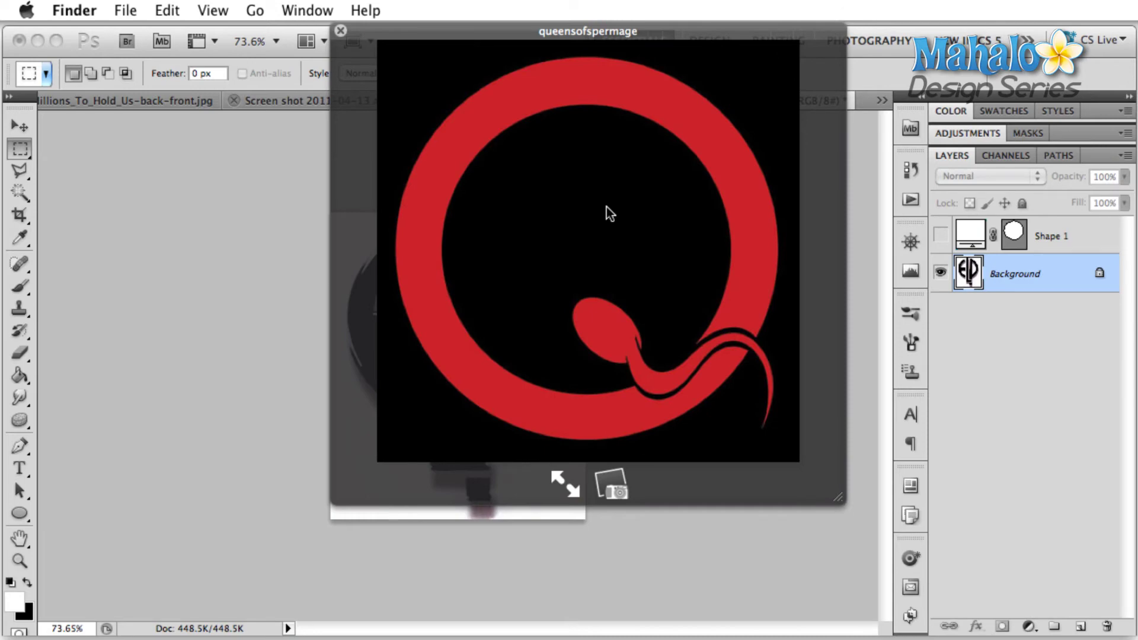
pyautogui.press('Down')
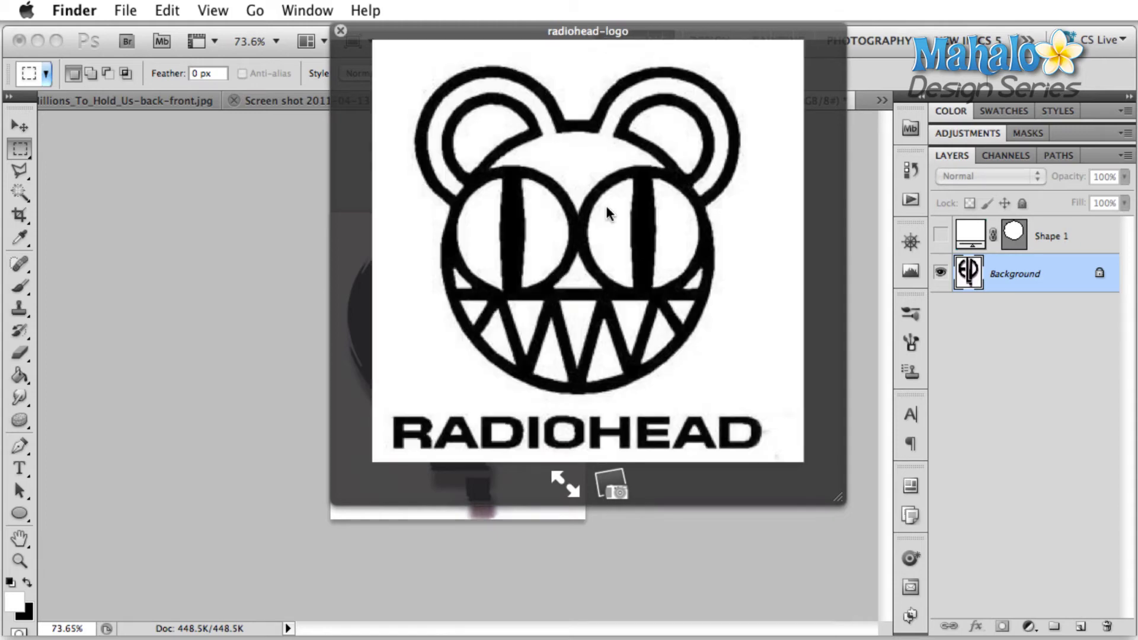
pyautogui.press('Down')
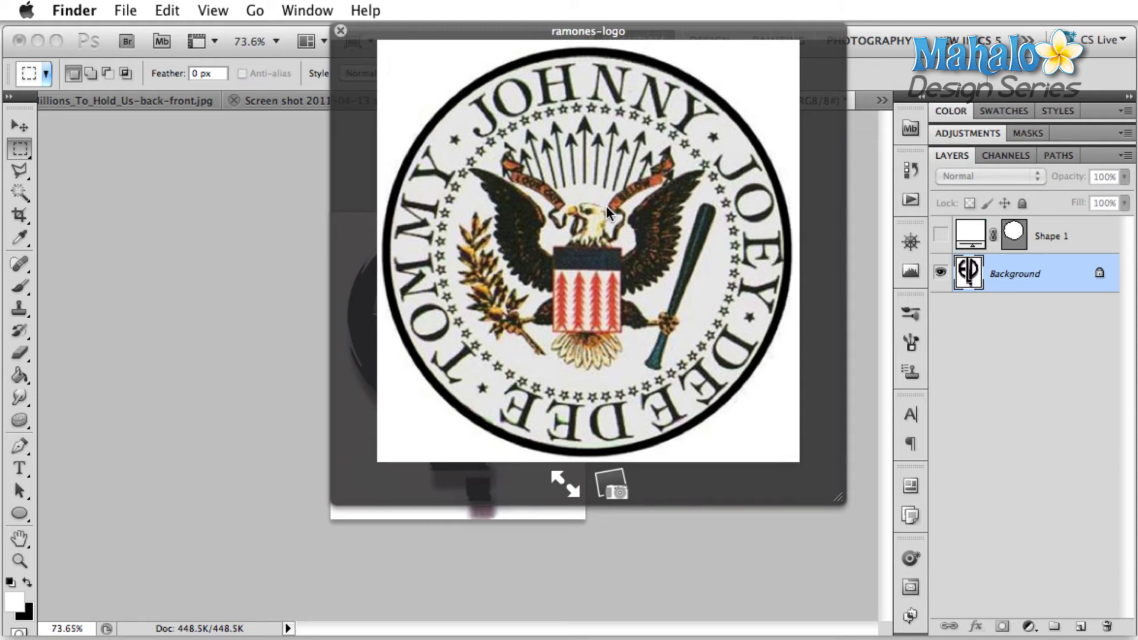
pyautogui.press('Down')
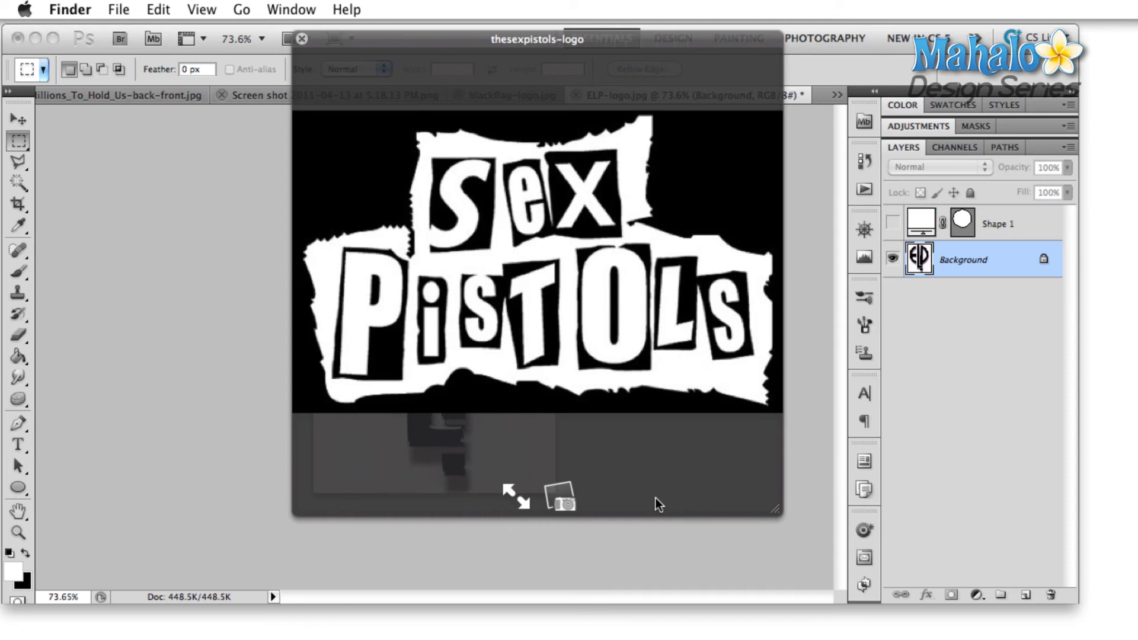
# Step through the thestrokes-logo, thewho-logo and tool-wrench previews to reach wutangclan-logo
pyautogui.press('Down')
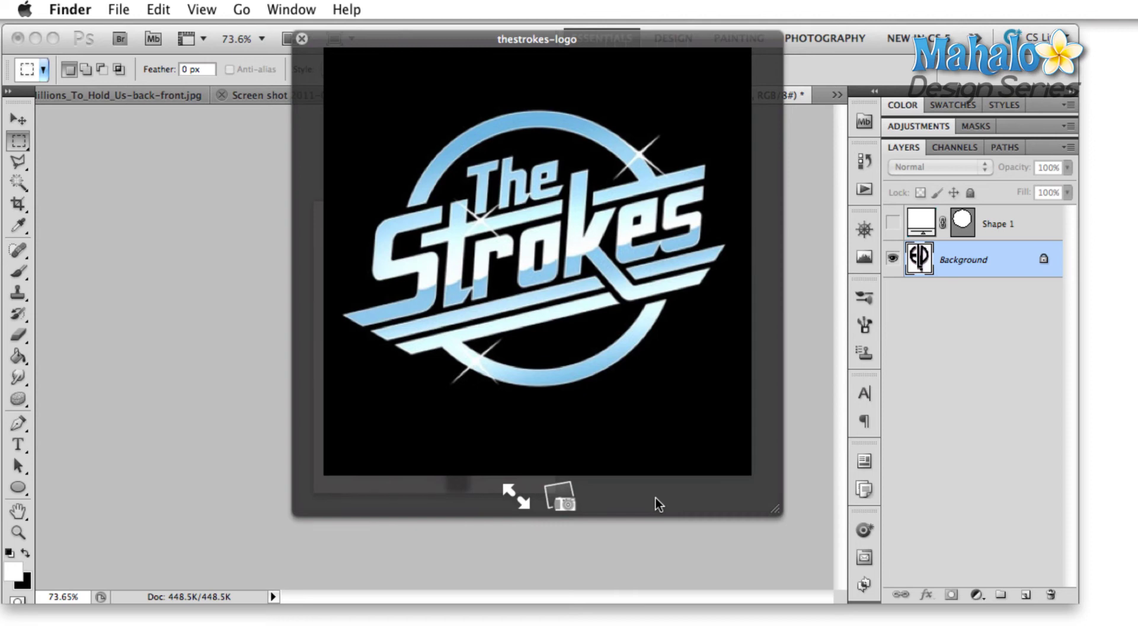
pyautogui.press('Down')
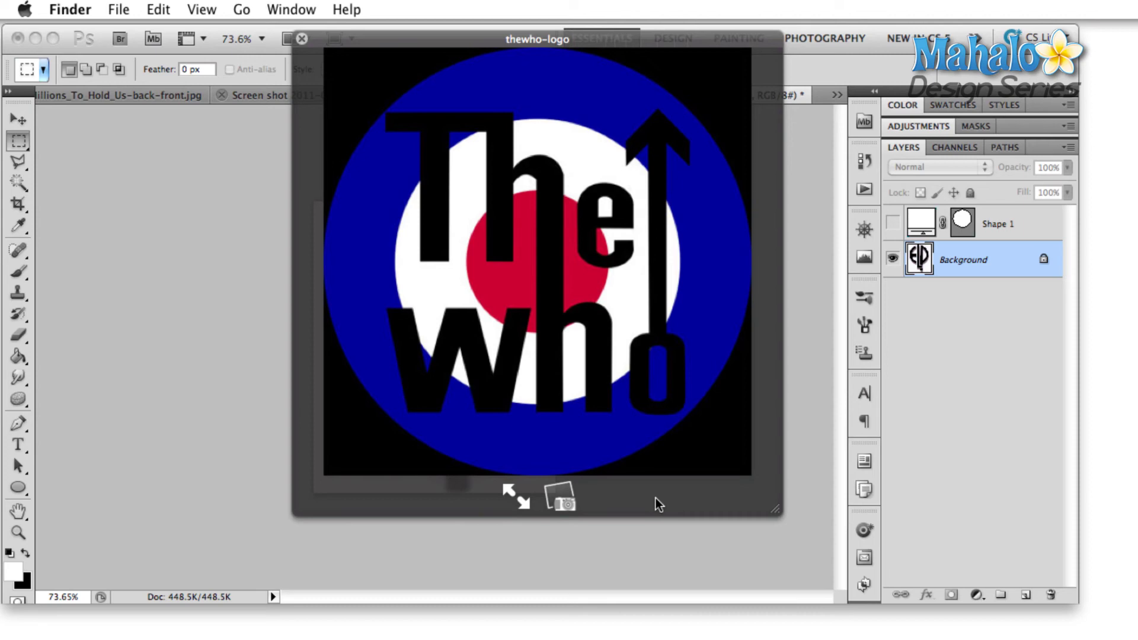
pyautogui.press('Down')
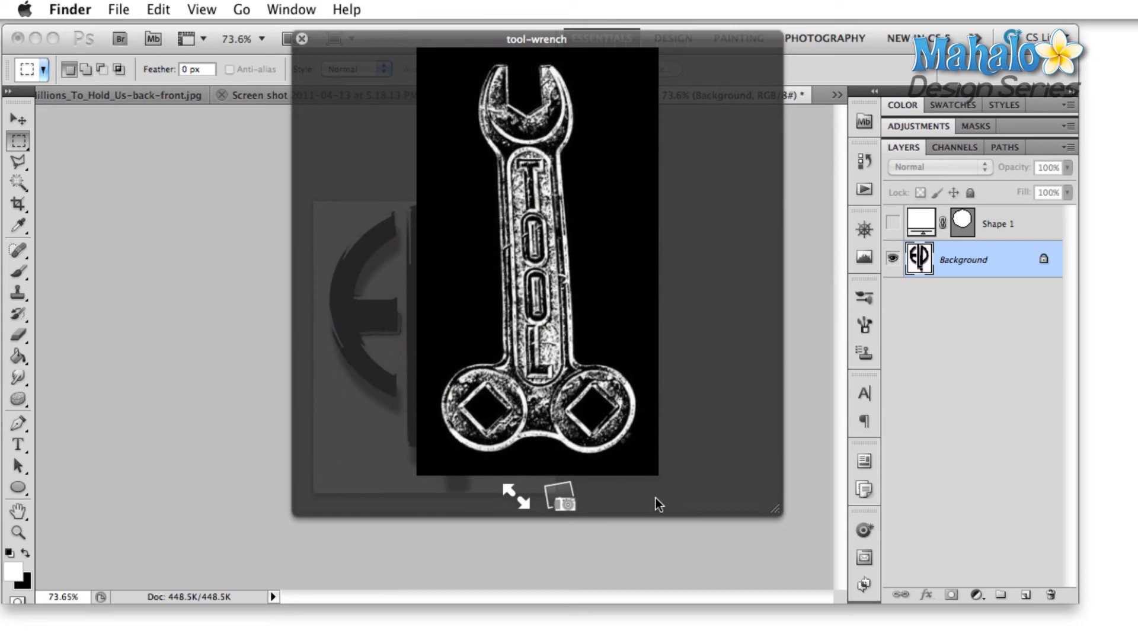
pyautogui.press('Down')
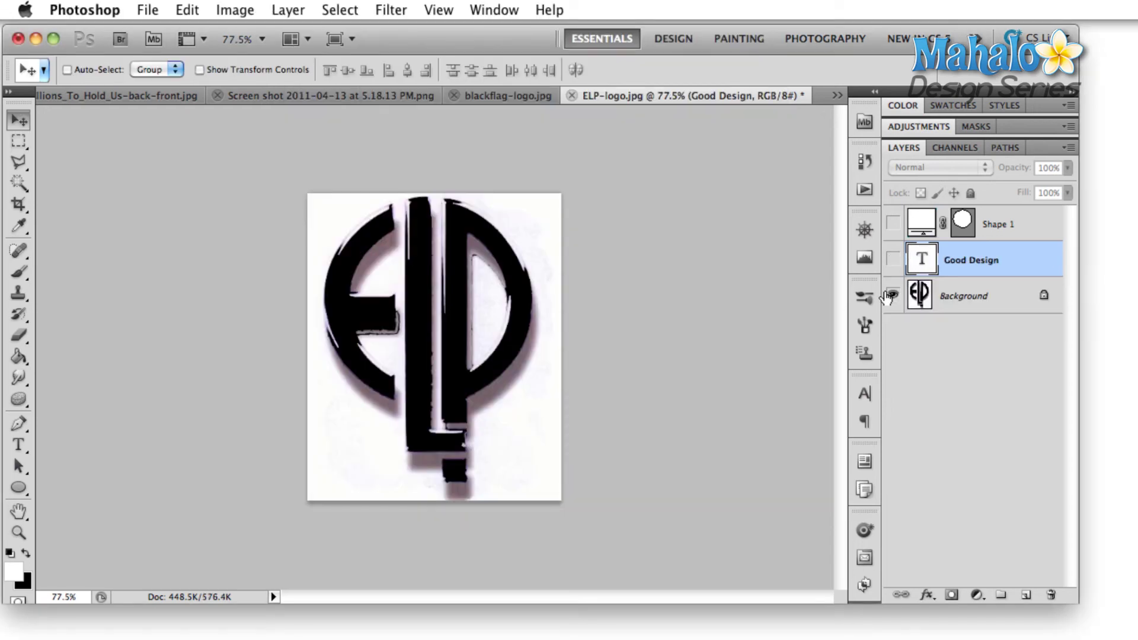
# Hide the ELP logo, show the black Good Design text, and Alt-drag a copy lower down
pyautogui.click(893, 296)
pyautogui.click(892, 260)
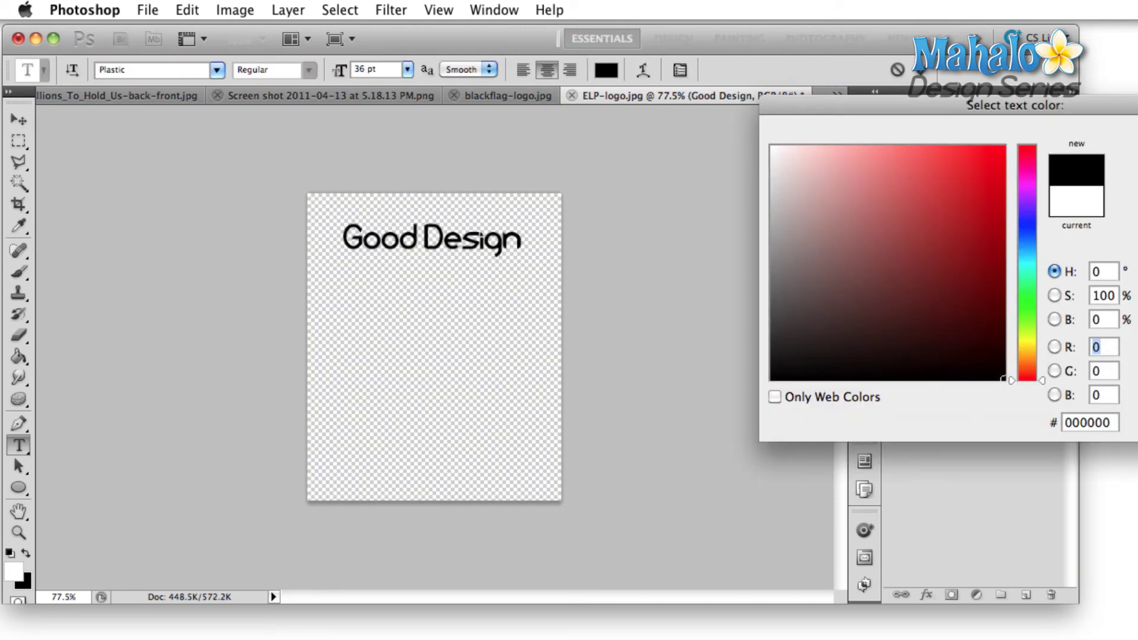
pyautogui.press('Return')
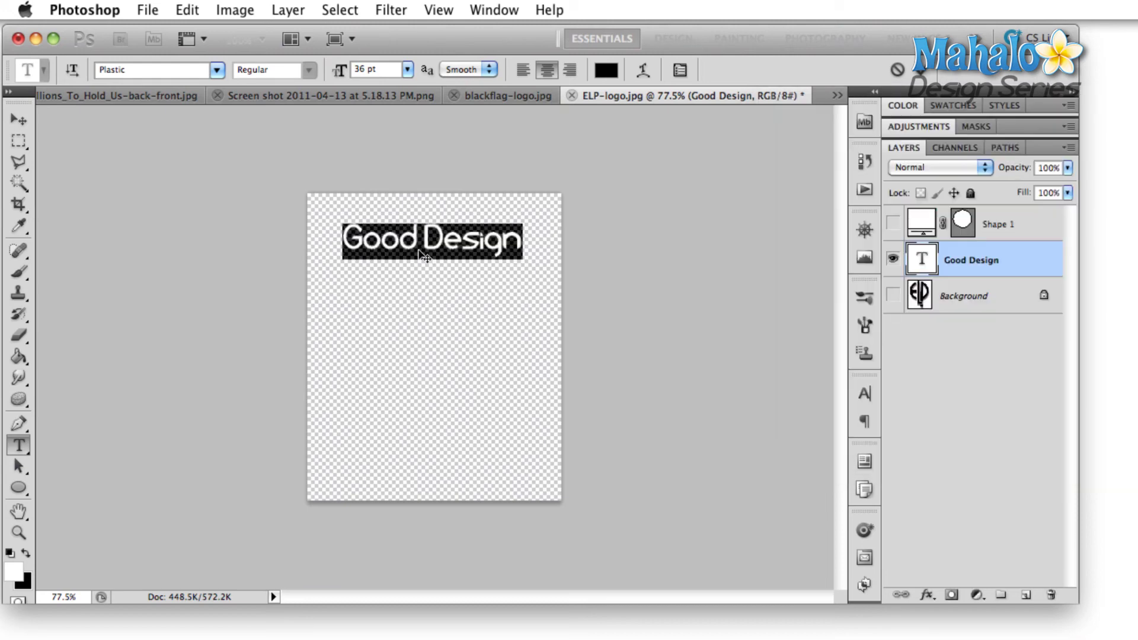
pyautogui.click(18, 120)
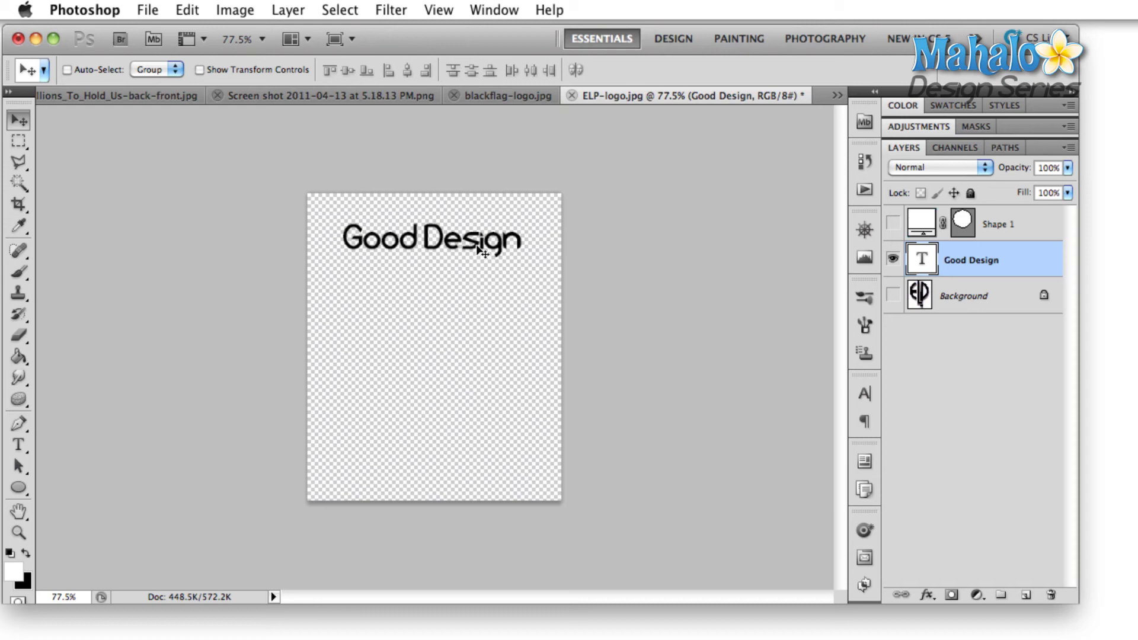
pyautogui.keyDown('alt'); pyautogui.keyDown('shift'); pyautogui.moveTo(421, 240); pyautogui.dragTo(634, 324); pyautogui.keyUp('shift'); pyautogui.keyUp('alt')
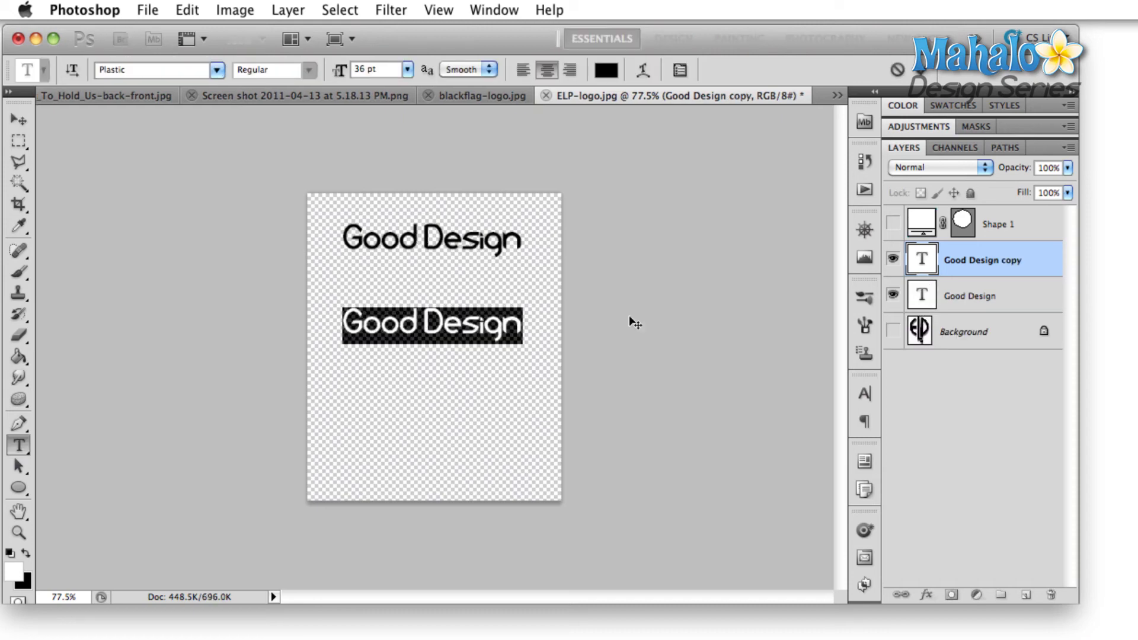
# Retype the copy as 'Multifunctionality' and move it up just under Good Design
pyautogui.write('Mu')
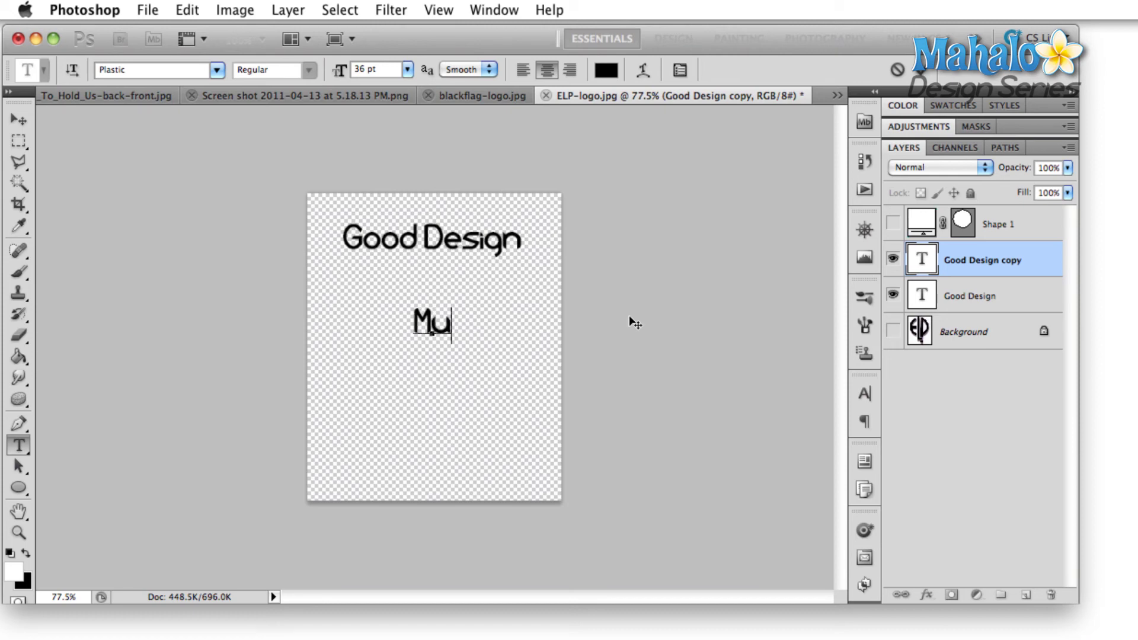
pyautogui.write('ltifucn')
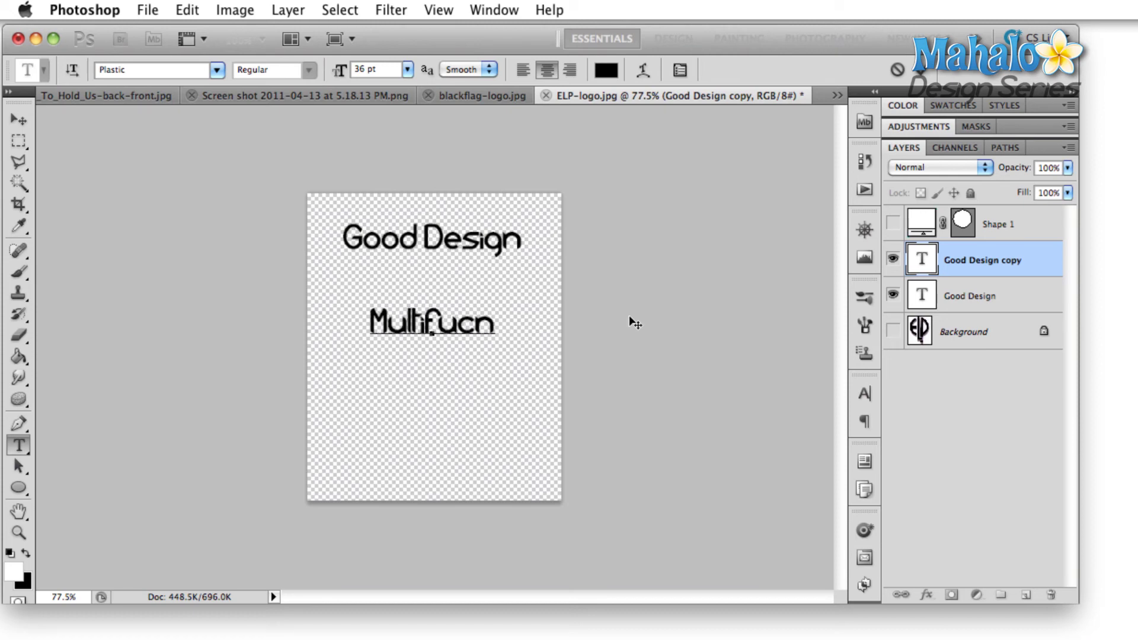
pyautogui.press('BackSpace')
pyautogui.press('BackSpace')
pyautogui.write('nctionality')
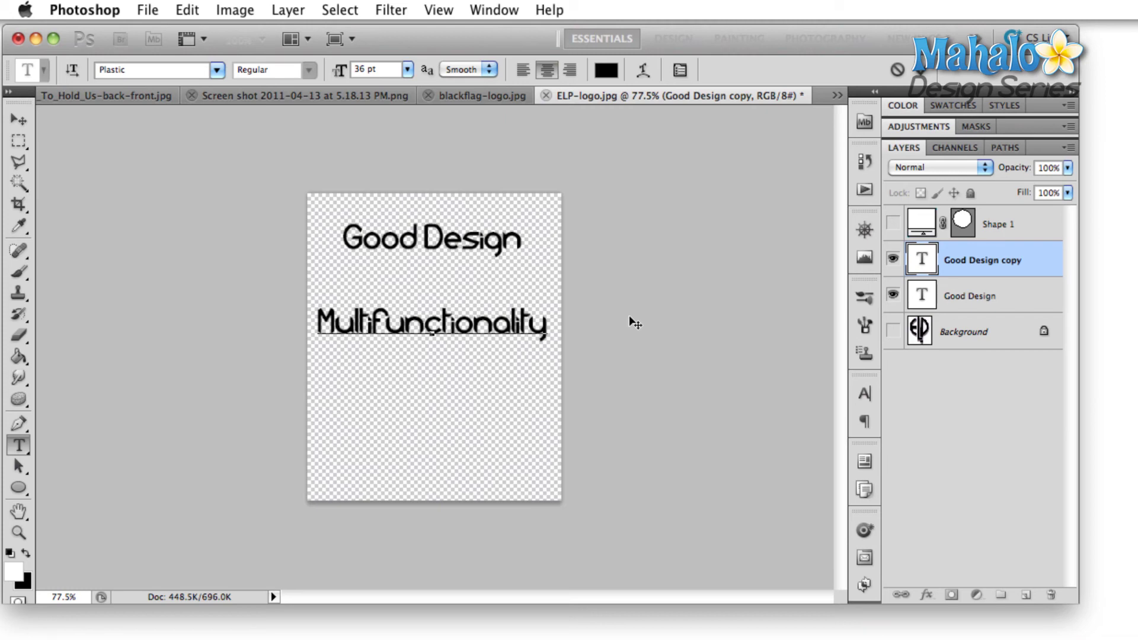
pyautogui.hotkey('ctrl', 'Return')
pyautogui.press('v')
pyautogui.moveTo(635, 323); pyautogui.dragTo(635, 283)
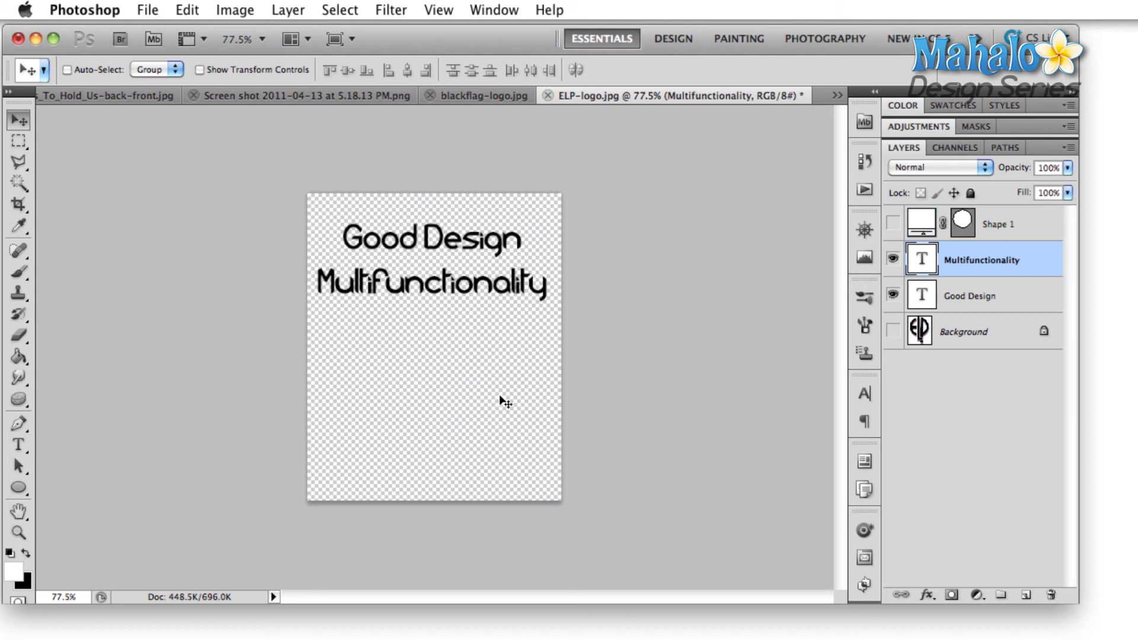
# Add a 'DISTINCT' text layer below, then drag protoolsgzagenius.jpg from Finder into Photoshop
pyautogui.press('super+j')
pyautogui.press('t')
pyautogui.click(433, 350)
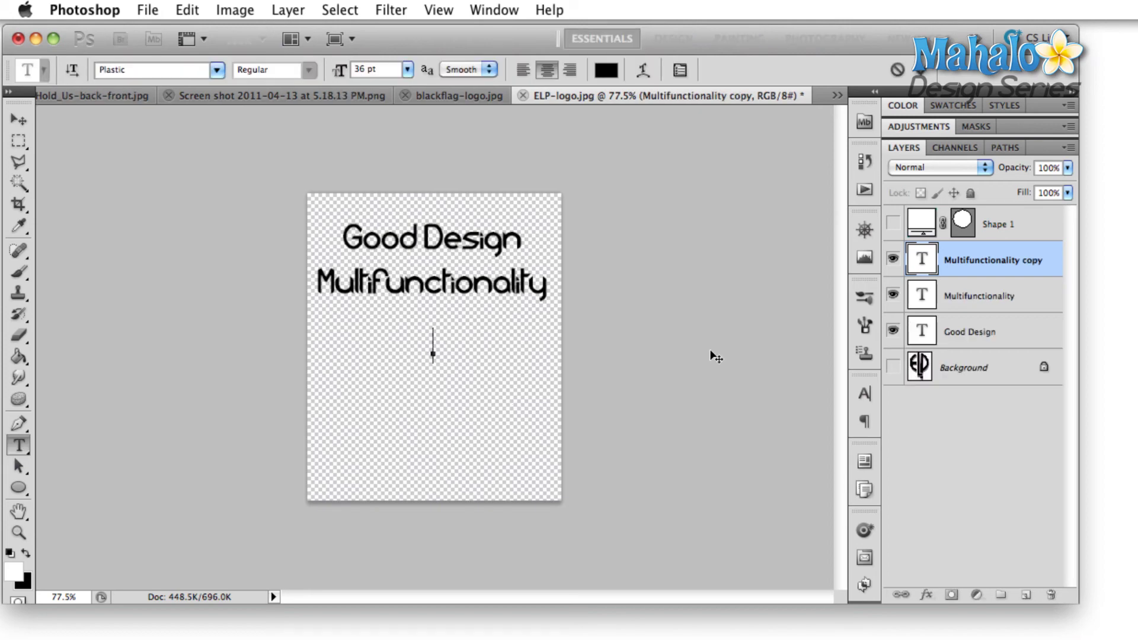
pyautogui.write('DISTIN')
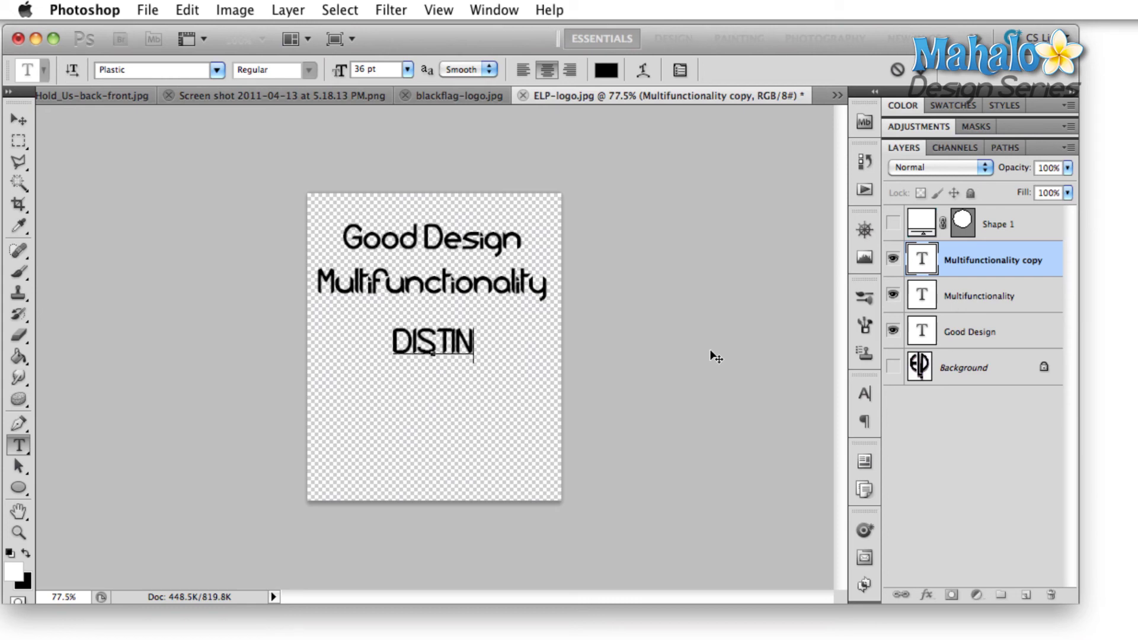
pyautogui.write('CT')
pyautogui.press('super+Return')
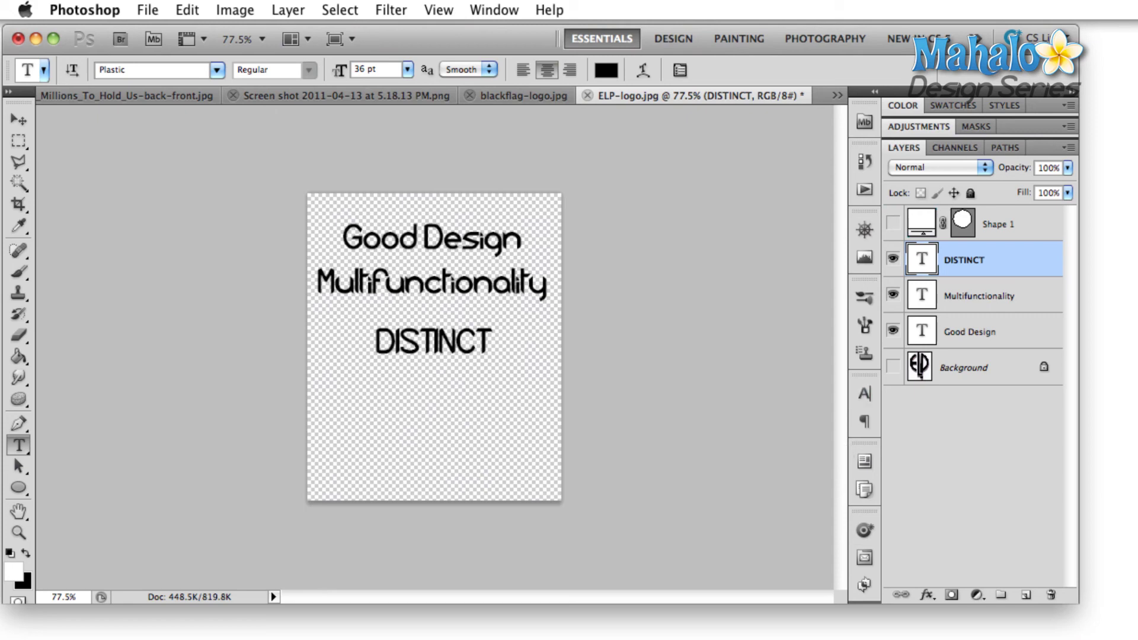
pyautogui.press('super+Tab')
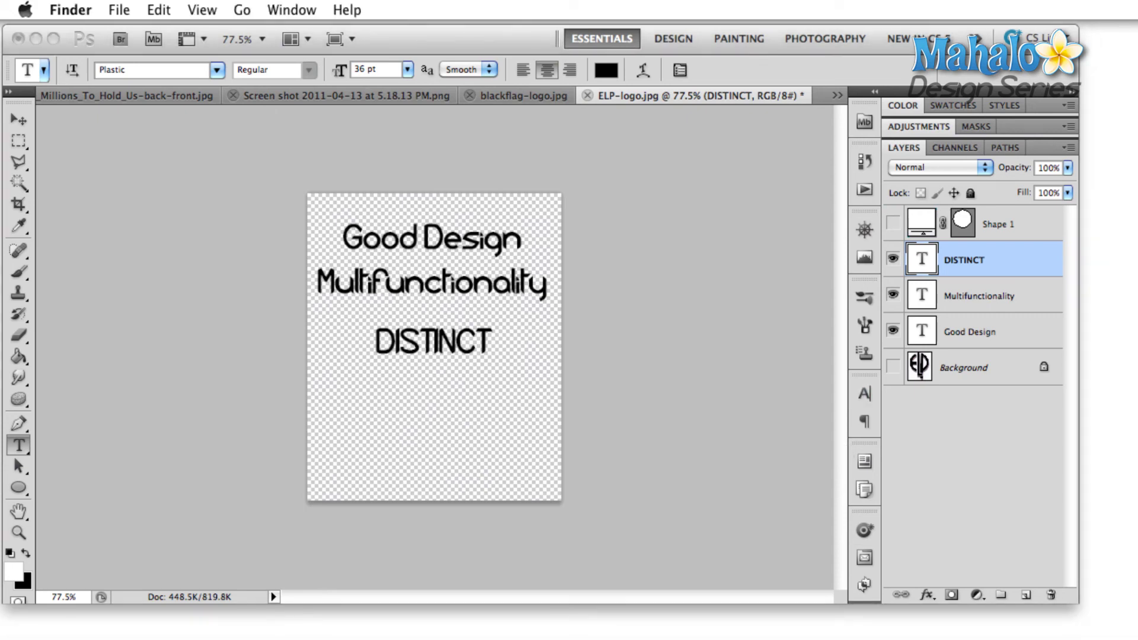
pyautogui.moveTo(1137, 181); pyautogui.dragTo(824, 100)
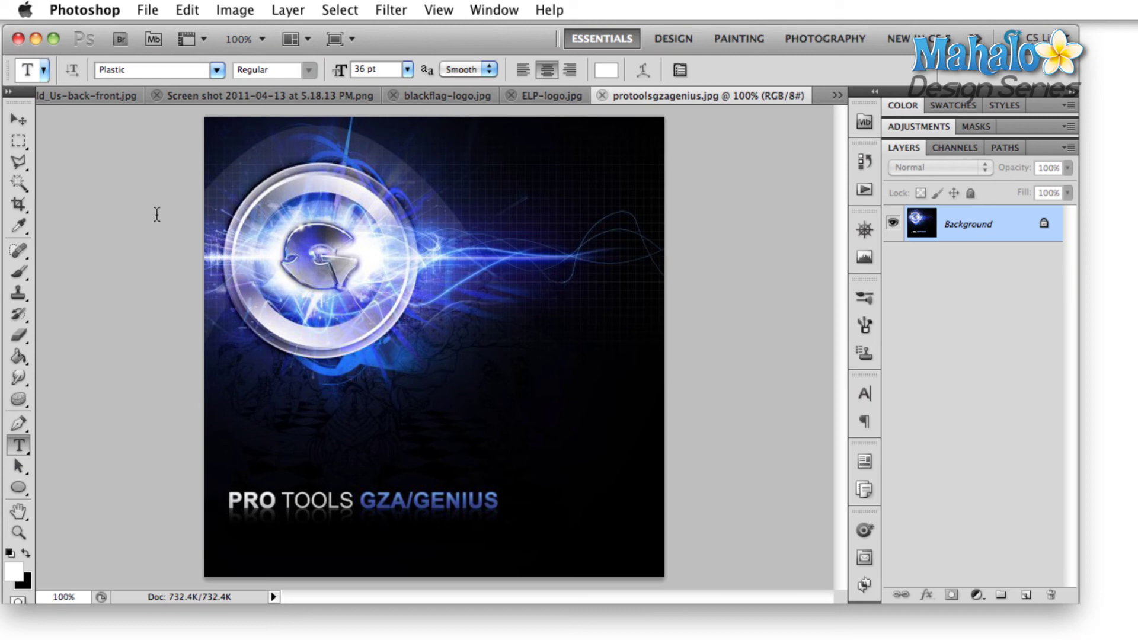
# Paint a red brush mark over the G logo in the GZA/GENIUS image
pyautogui.press('v')
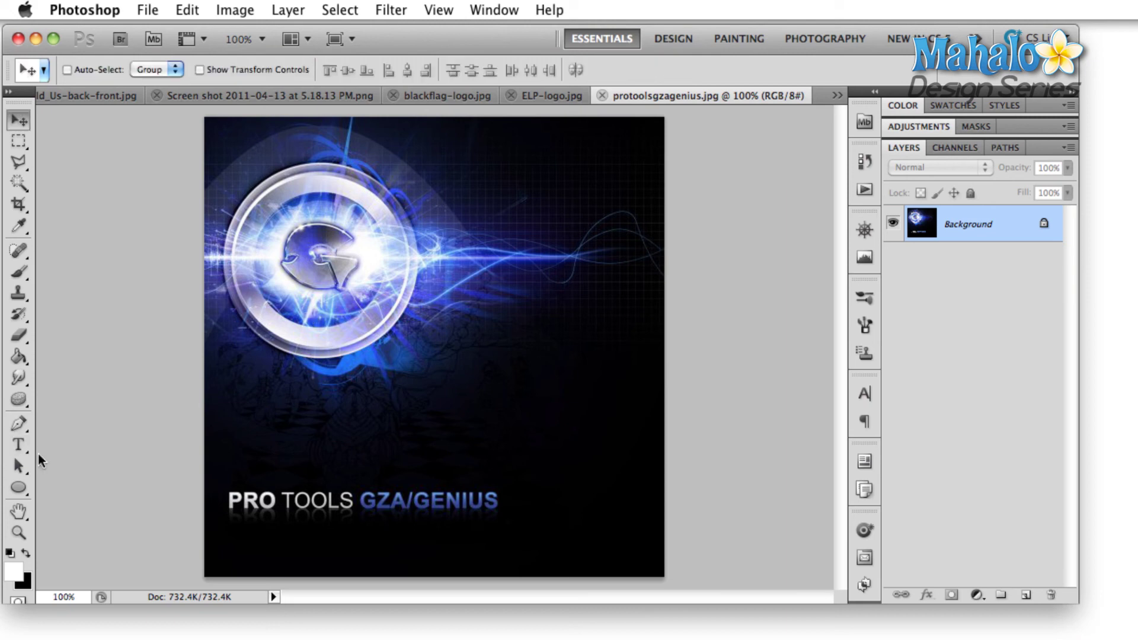
pyautogui.press('b')
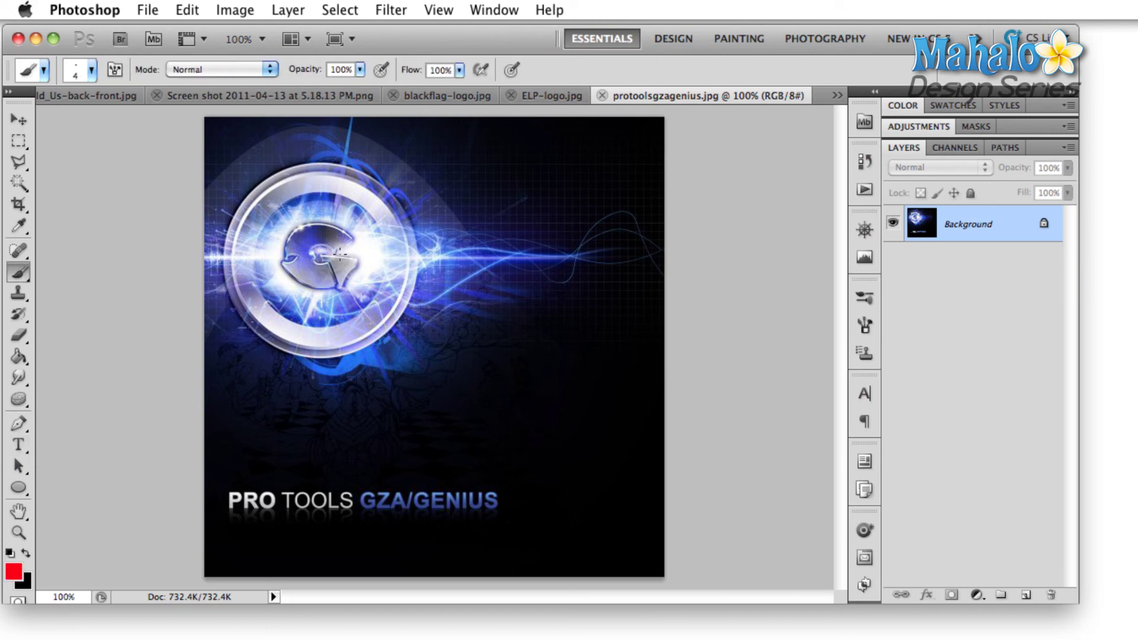
pyautogui.scroll(5, 296, 232)
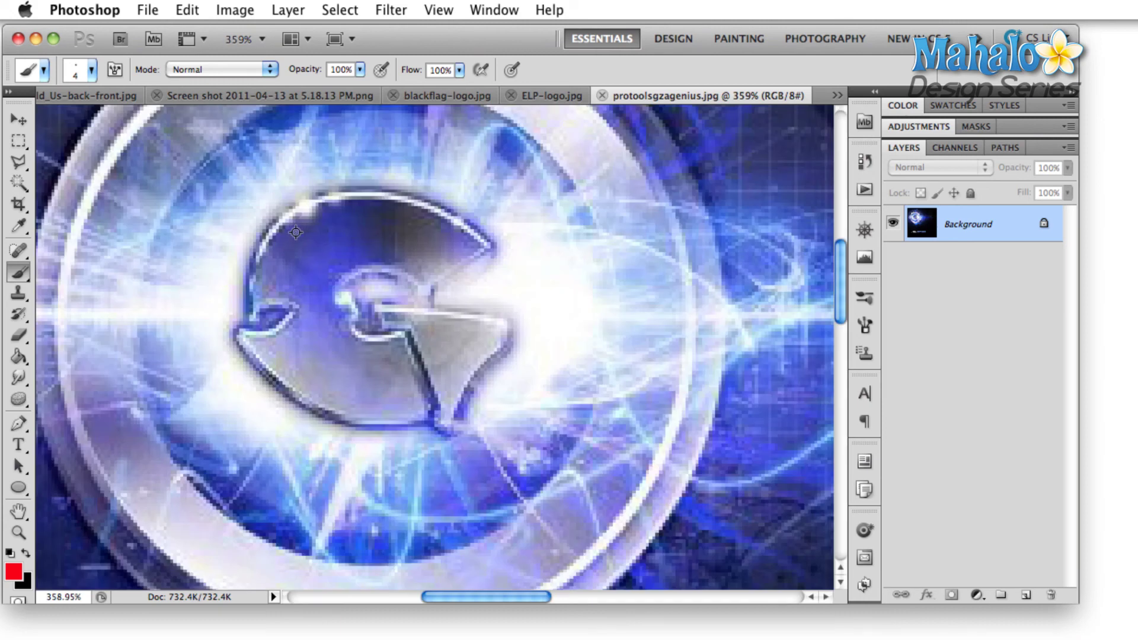
pyautogui.moveTo(453, 259)
pyautogui.mouseDown()
pyautogui.moveTo(321, 256)
pyautogui.moveTo(419, 382)
pyautogui.moveTo(403, 316)
pyautogui.moveTo(480, 332)
pyautogui.mouseUp()
# Circle GZA/GENIUS in red, then undo both marks and return to the ELP-logo document
pyautogui.press('super+0')
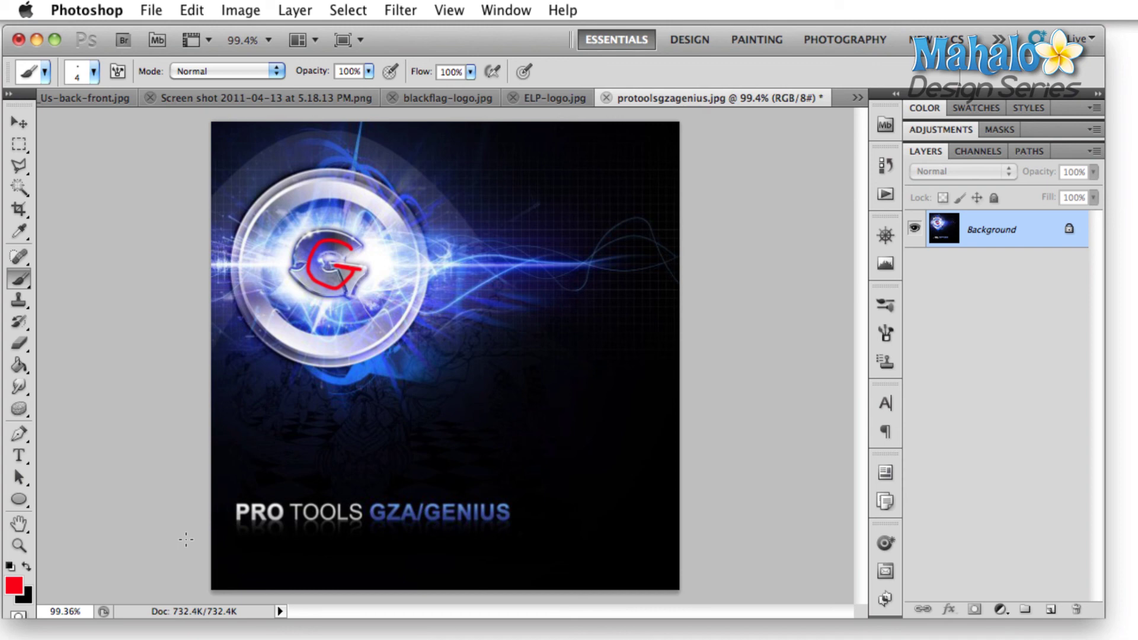
pyautogui.moveTo(385, 478)
pyautogui.mouseDown()
pyautogui.moveTo(498, 443)
pyautogui.moveTo(393, 494)
pyautogui.mouseUp()
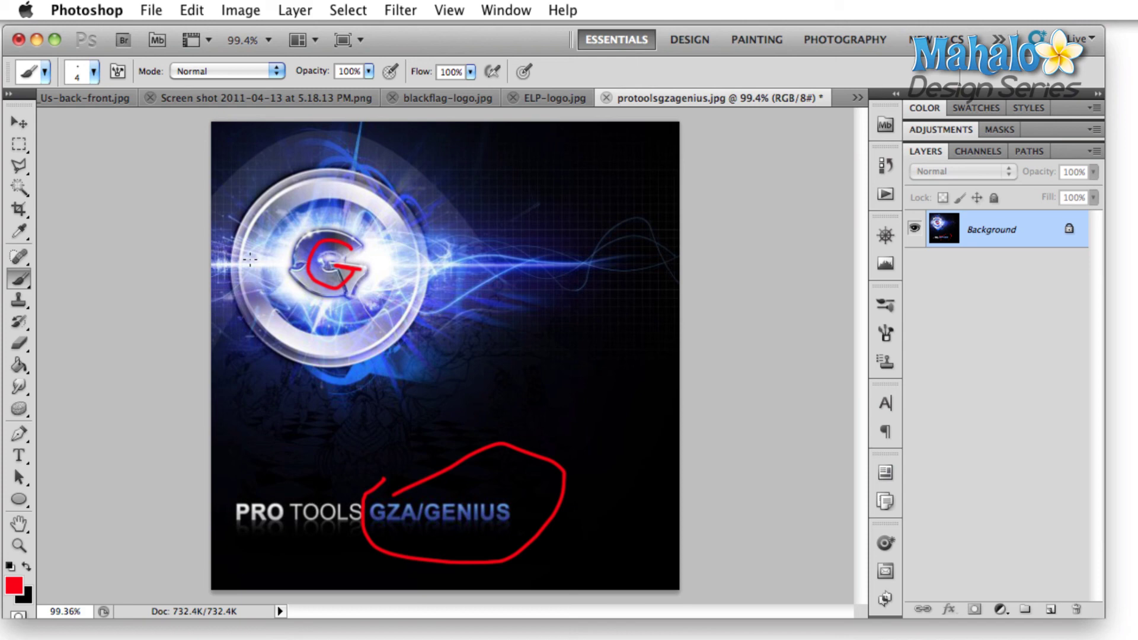
pyautogui.hotkey('ctrl', 'alt', 'z')
pyautogui.hotkey('ctrl', 'alt', 'z')
pyautogui.hotkey('ctrl', 'alt', 'z')
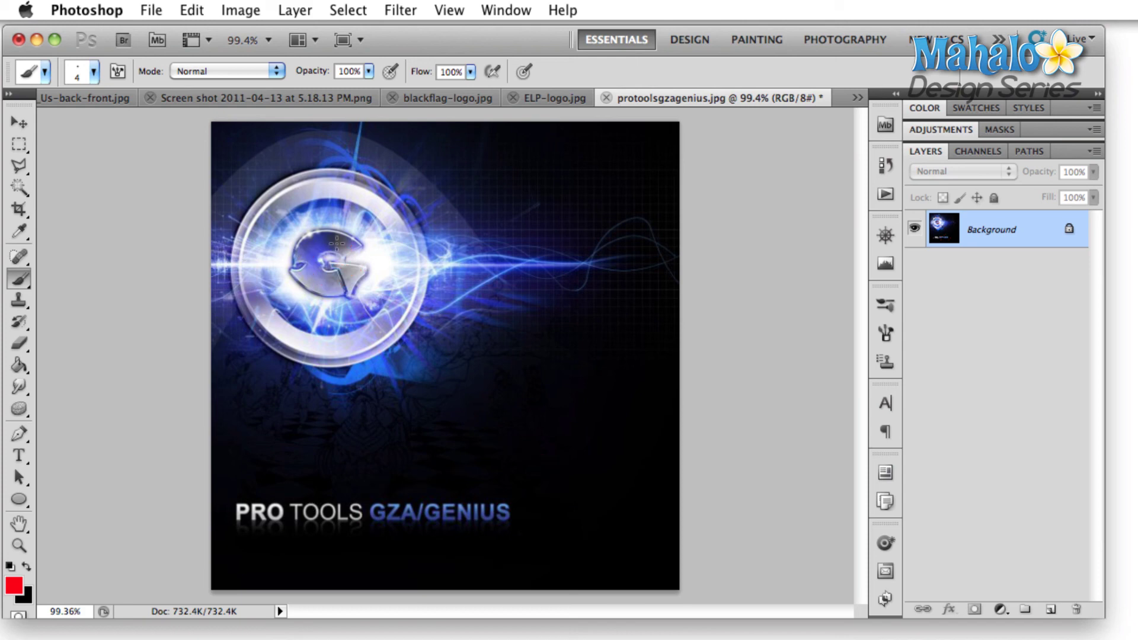
pyautogui.hotkey('ctrl', 'shift', 'Tab')
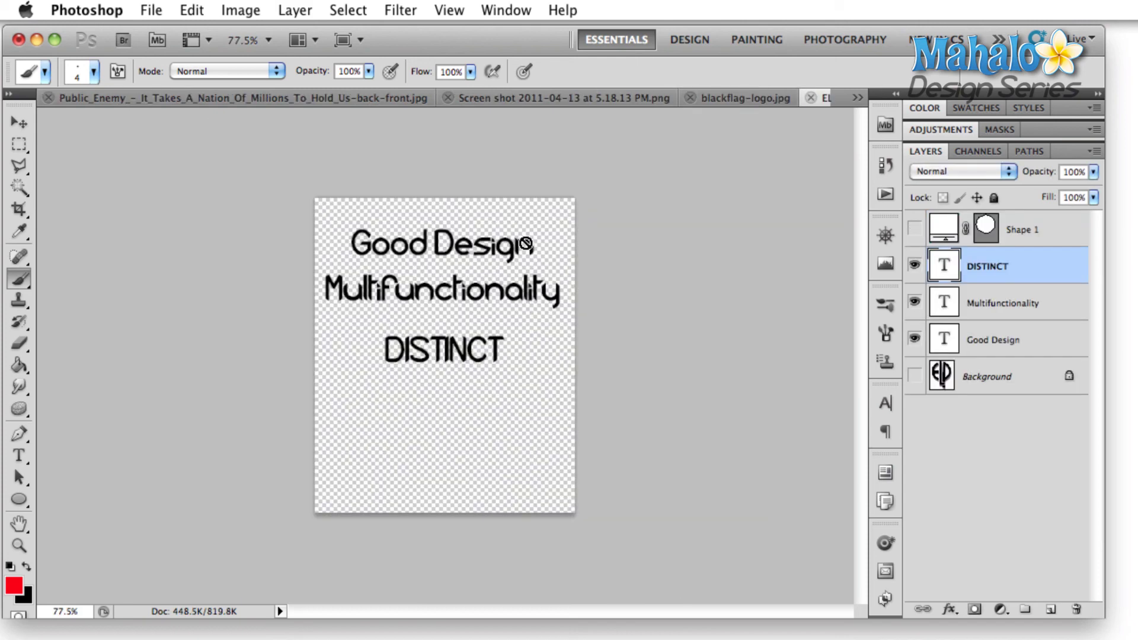
# Duplicate the DISTINCT layer and add 'Represent Your Band' on two lines beneath it
pyautogui.hotkey('ctrl', 'j')
pyautogui.press('t')
pyautogui.click(444, 404)
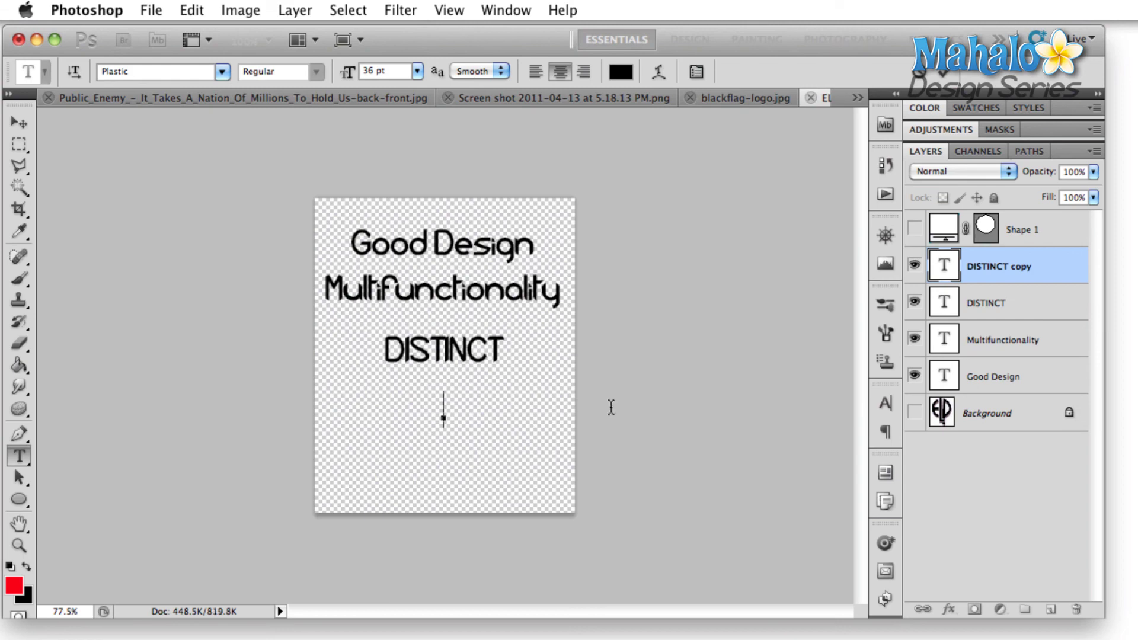
pyautogui.write('Represent Your Band')
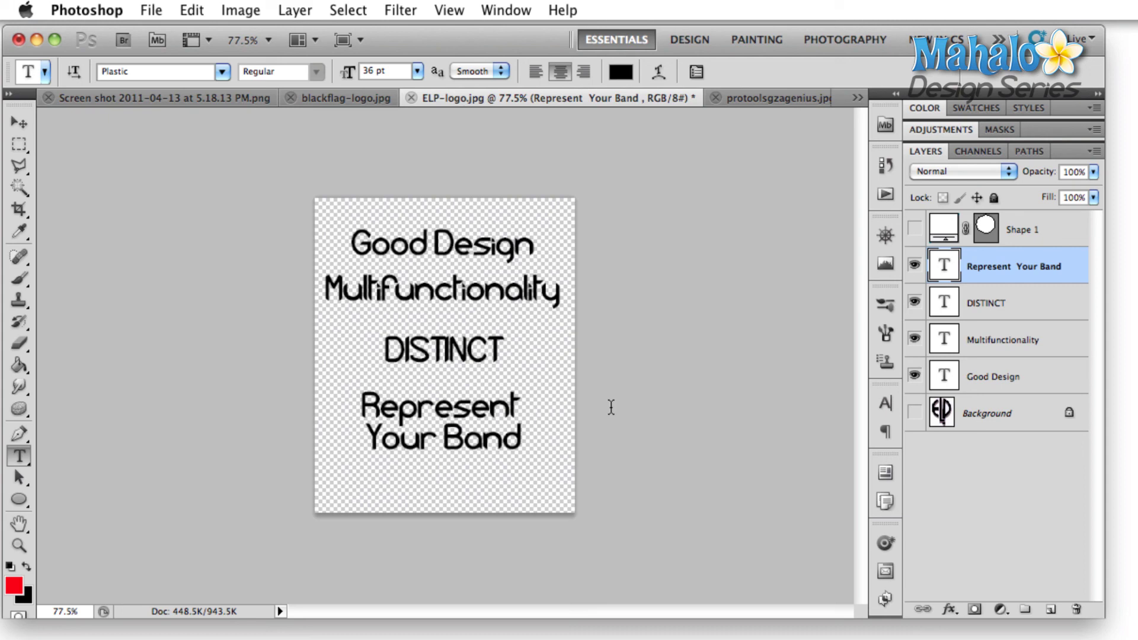